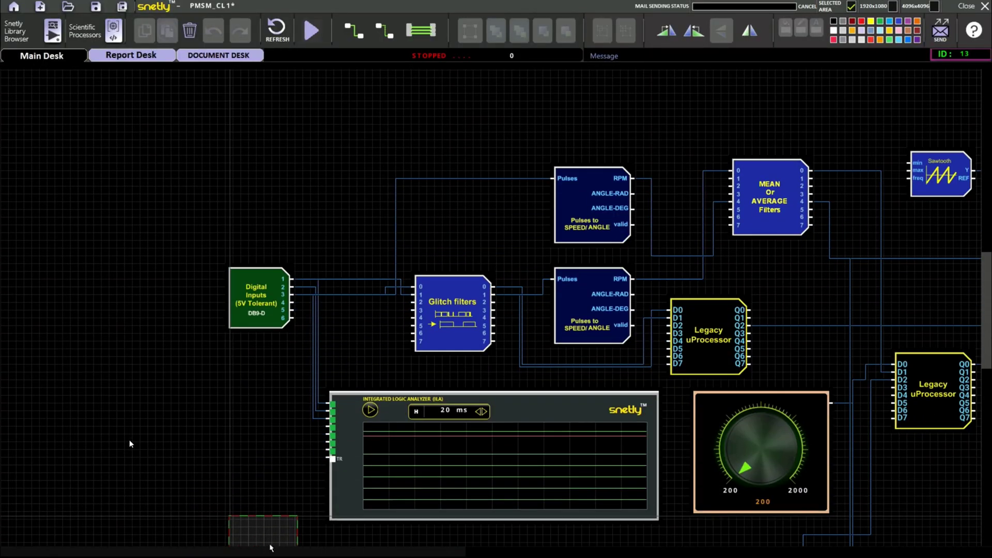
# Step: Move the 0.15–0.89 knob slightly up and to the right, just beneath the 200–2000 knob in the schematic
pyautogui.scroll(-2, 129, 442)
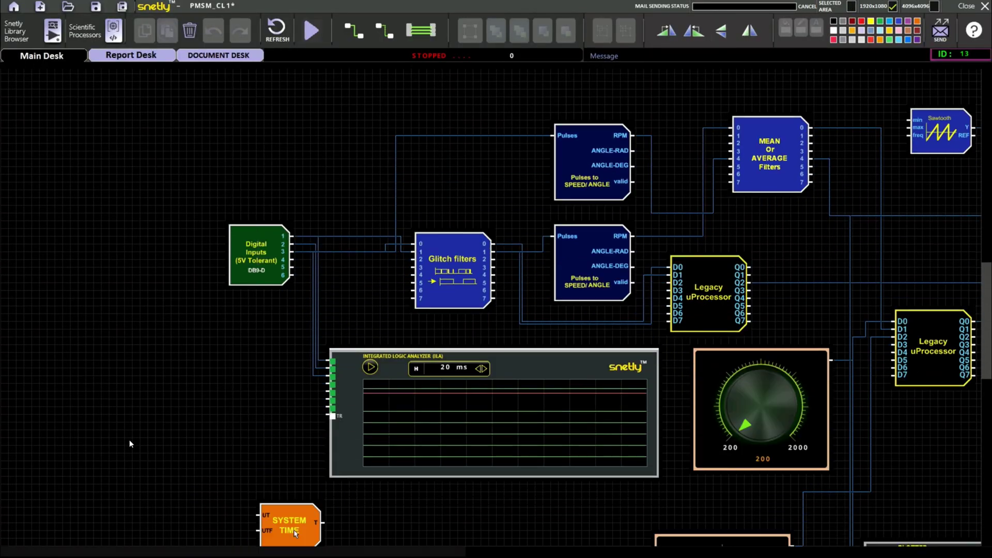
pyautogui.hscroll(5, 129, 442)
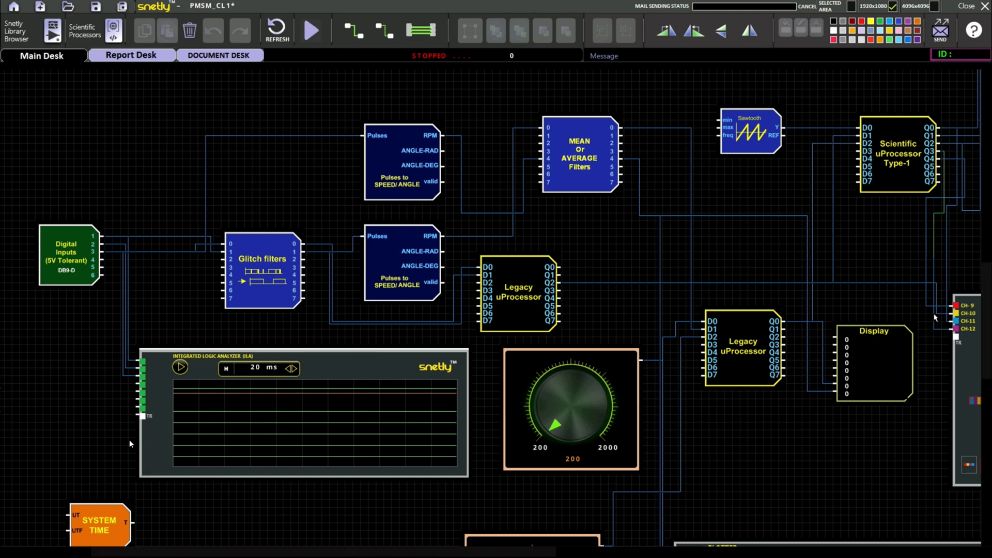
pyautogui.moveTo(987, 317); pyautogui.dragTo(988, 324)
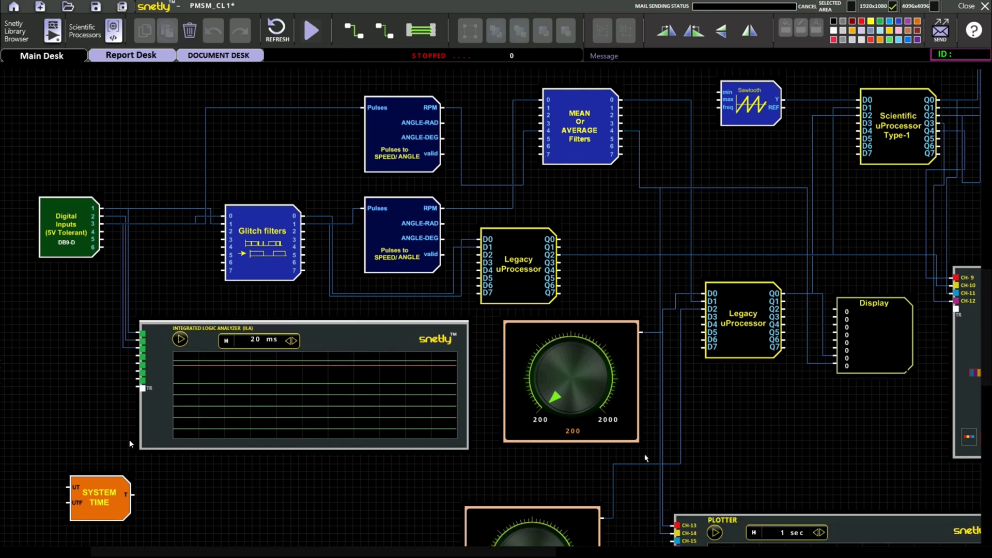
pyautogui.moveTo(567, 508); pyautogui.dragTo(601, 412)
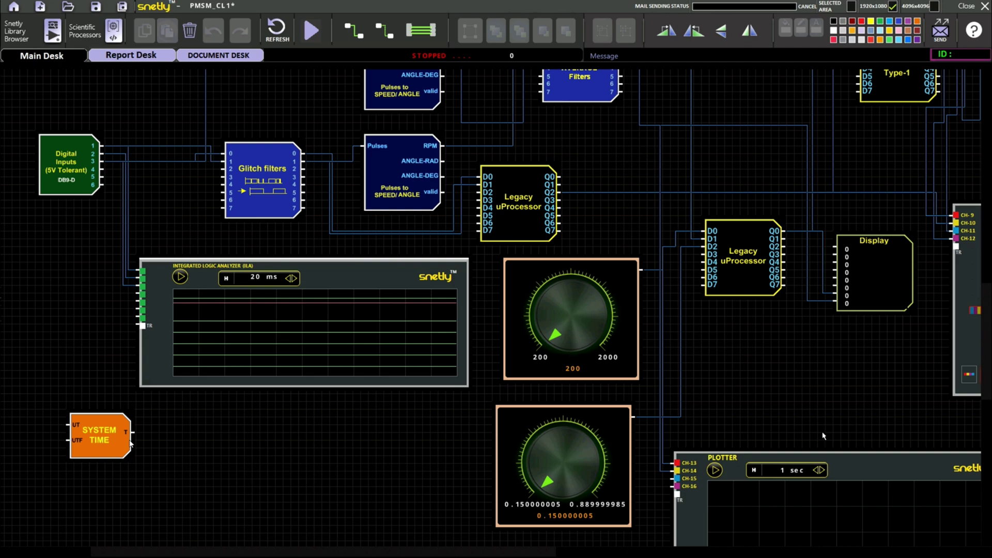
# Step: Open the Legacy uProcessor fed by the glitch filters, review its script through PEND, and return to the schematic
pyautogui.moveTo(986, 335); pyautogui.dragTo(988, 302)
pyautogui.scroll(-1, 129, 443)
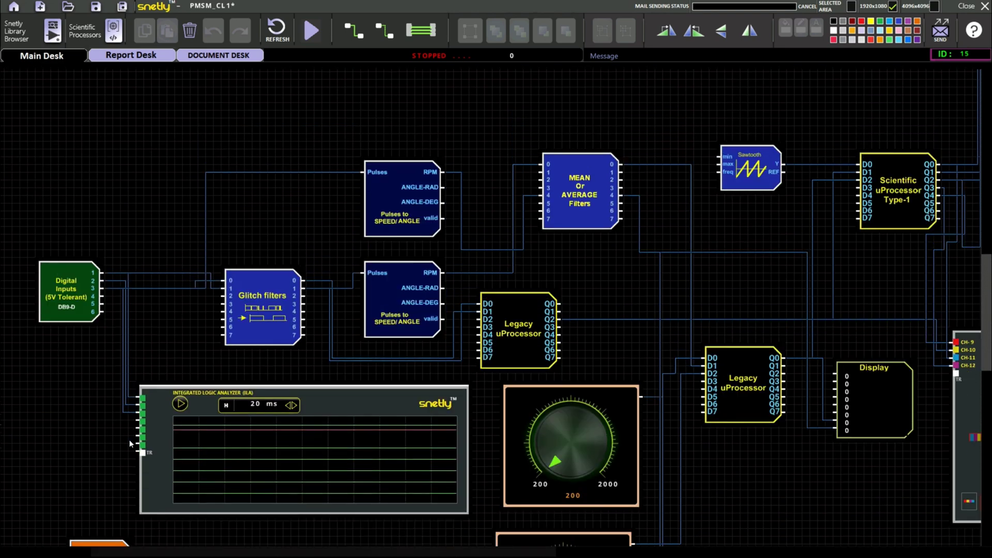
pyautogui.scroll(1, 129, 439)
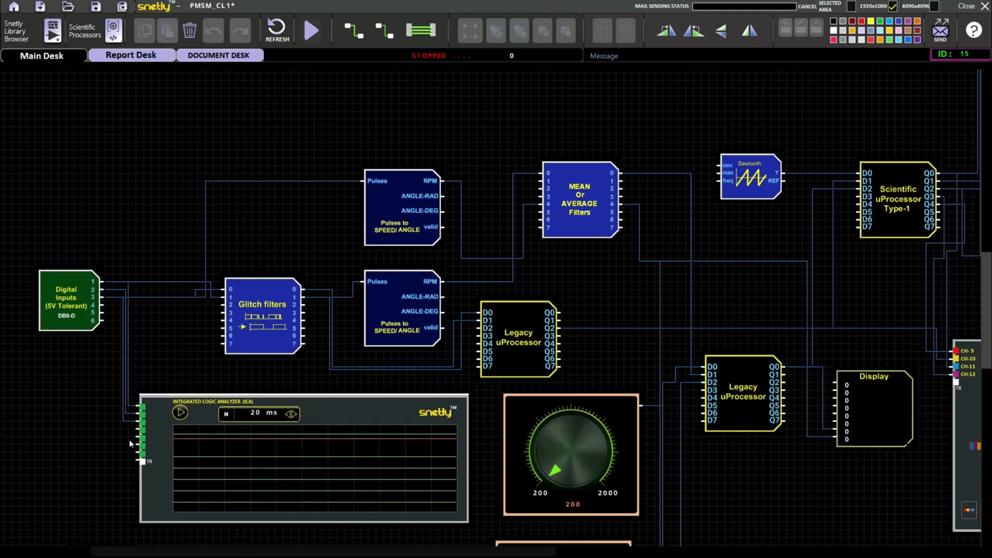
pyautogui.scroll(1, 129, 440)
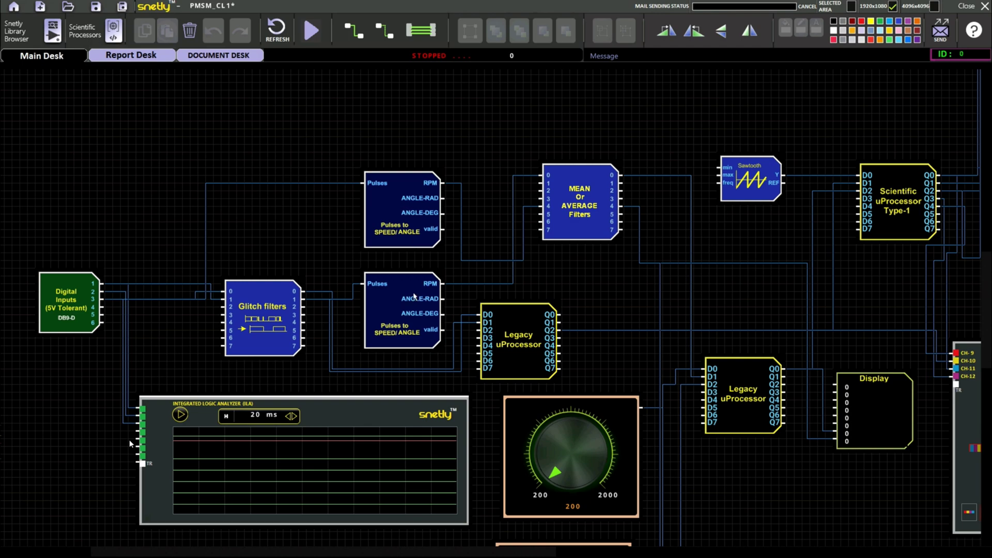
pyautogui.click(535, 370)
pyautogui.doubleClick(535, 370)
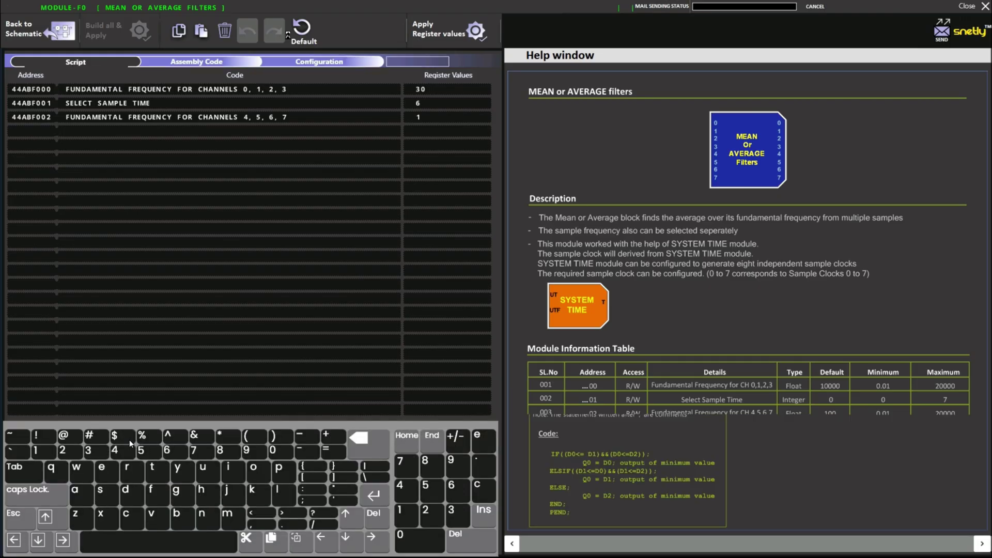
pyautogui.click(50, 62)
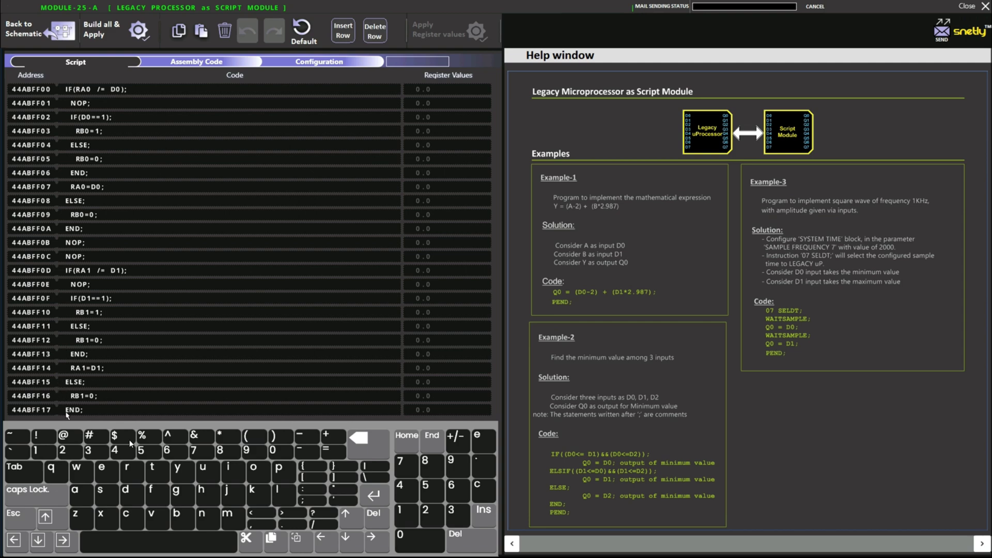
pyautogui.click(62, 540)
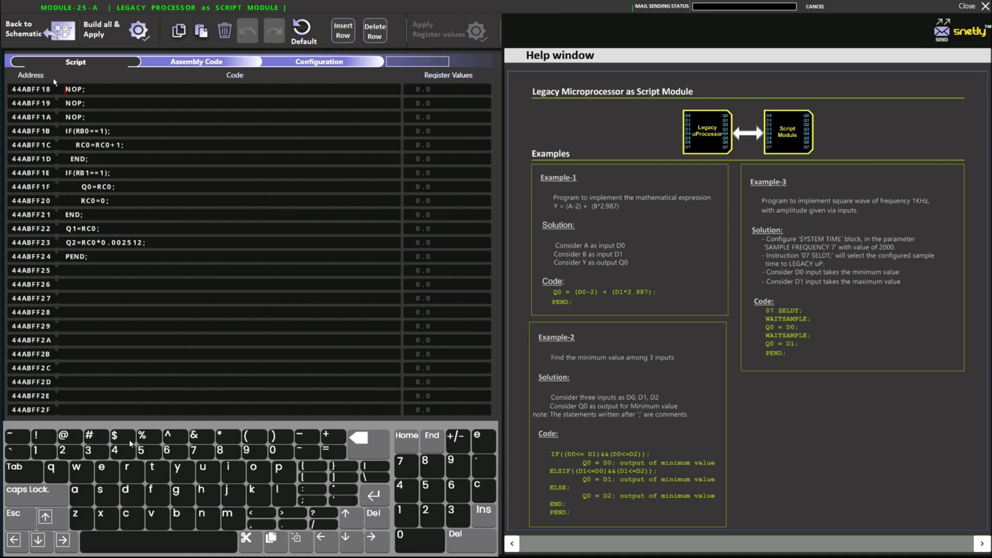
pyautogui.click(55, 39)
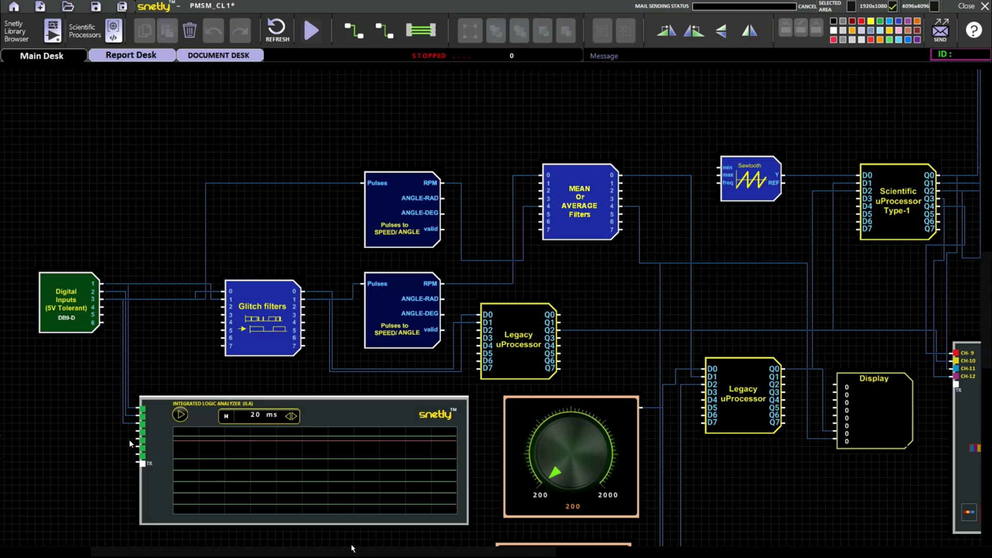
# Step: Open the Legacy uProcessor wired to the Display, review its code as a script through PEND, and return to the schematic
pyautogui.moveTo(352, 548); pyautogui.dragTo(403, 547)
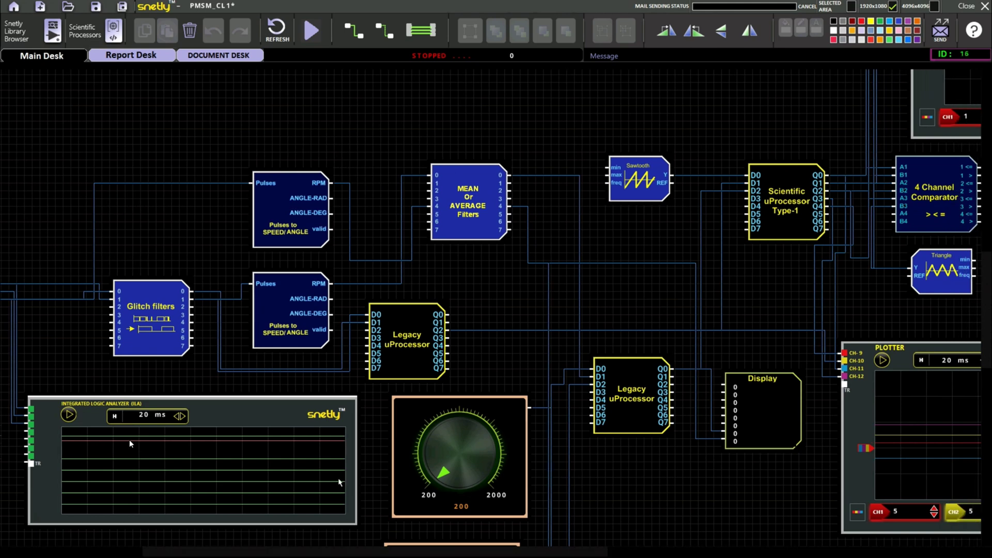
pyautogui.press('F11')
pyautogui.doubleClick(627, 418)
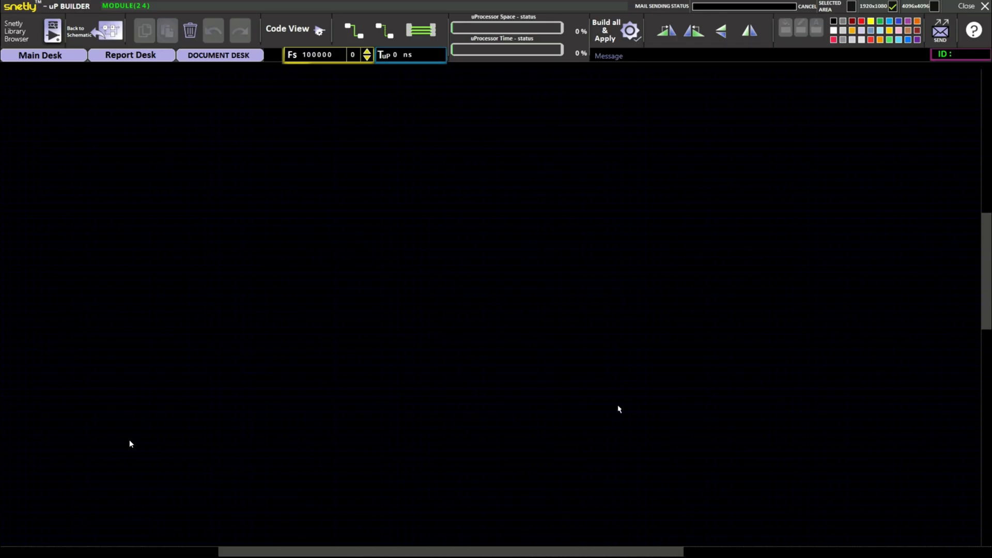
pyautogui.click(297, 32)
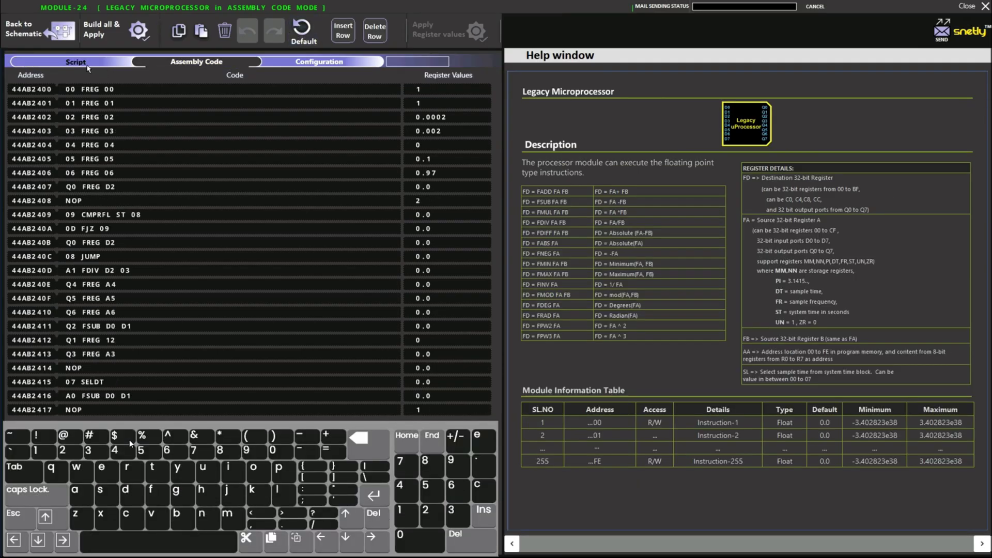
pyautogui.click(87, 67)
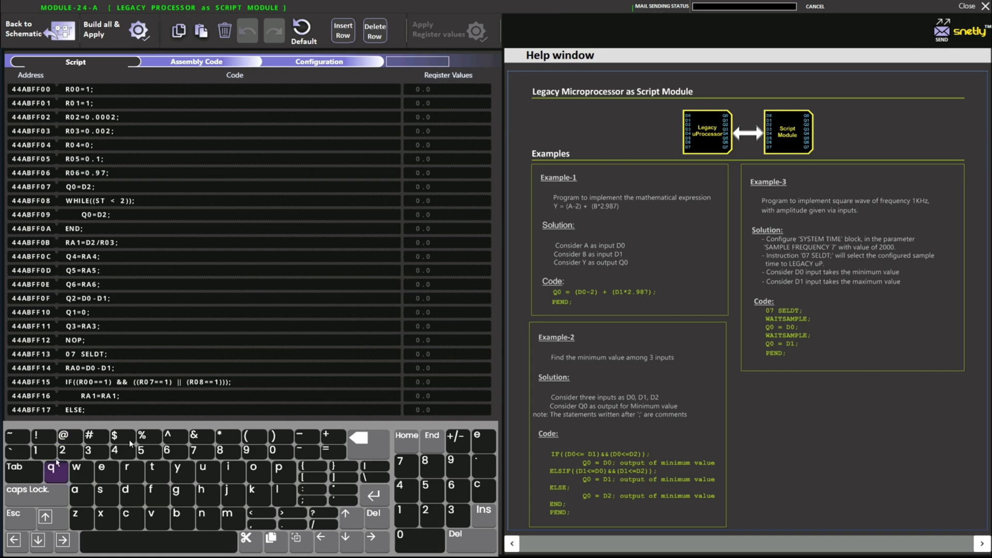
pyautogui.click(38, 540)
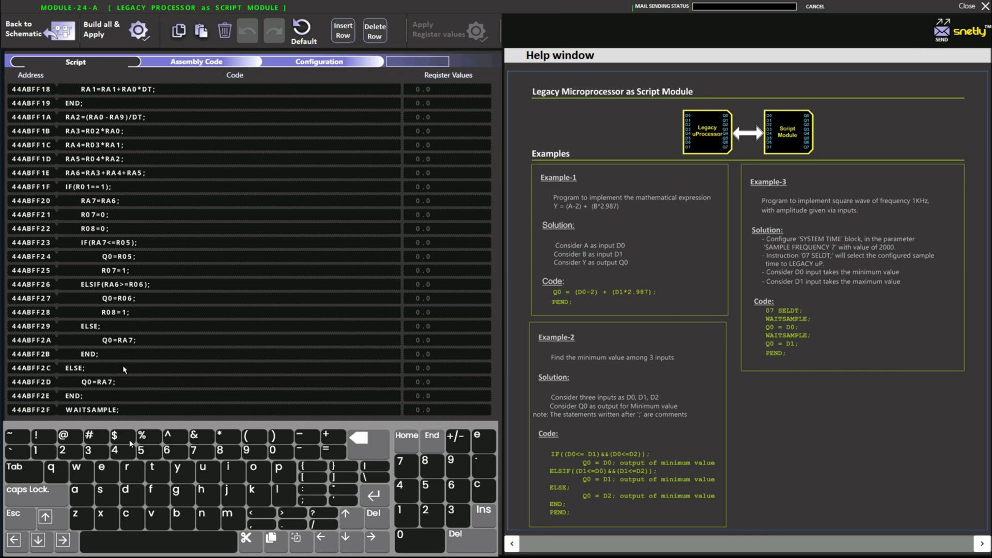
pyautogui.click(38, 540)
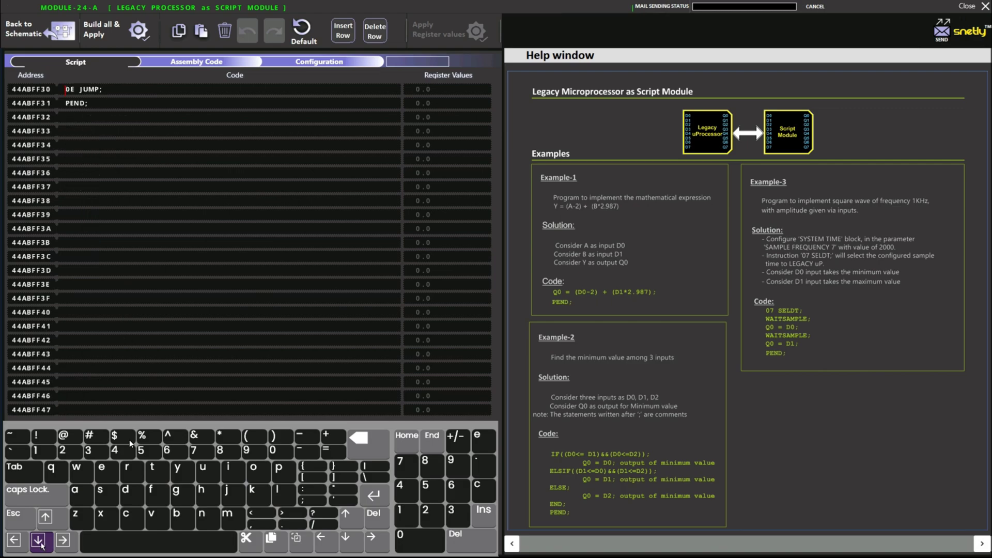
pyautogui.click(44, 45)
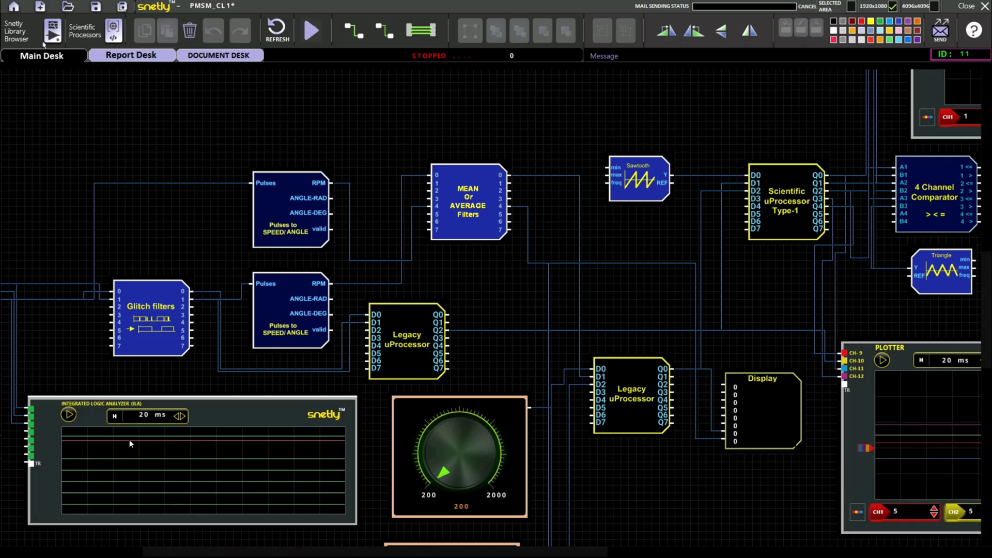
# Step: Open the Scientific uProcessor Type-1, examine its block diagram from the D inputs to the Q outputs, and return to the schematic
pyautogui.moveTo(419, 550); pyautogui.dragTo(521, 551)
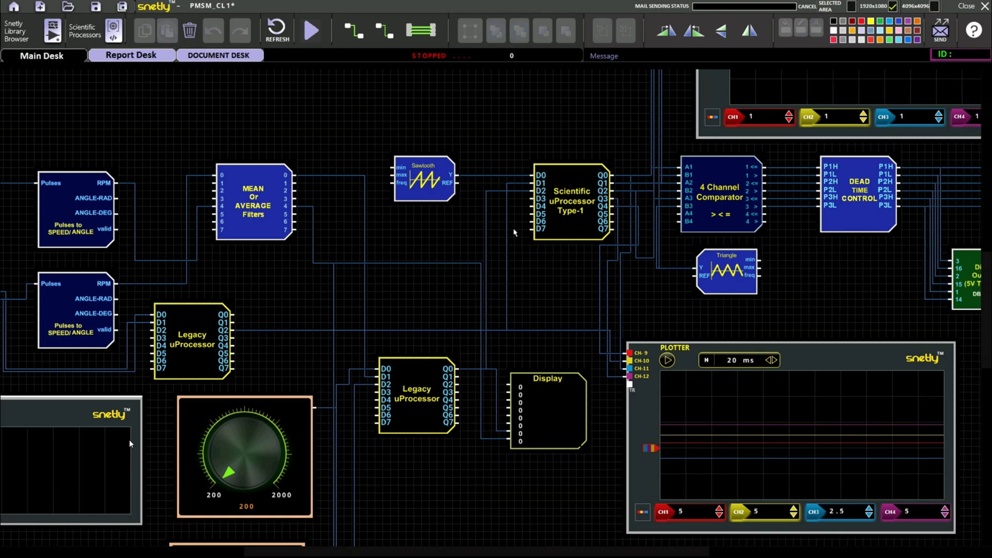
pyautogui.click(579, 231)
pyautogui.click(130, 444)
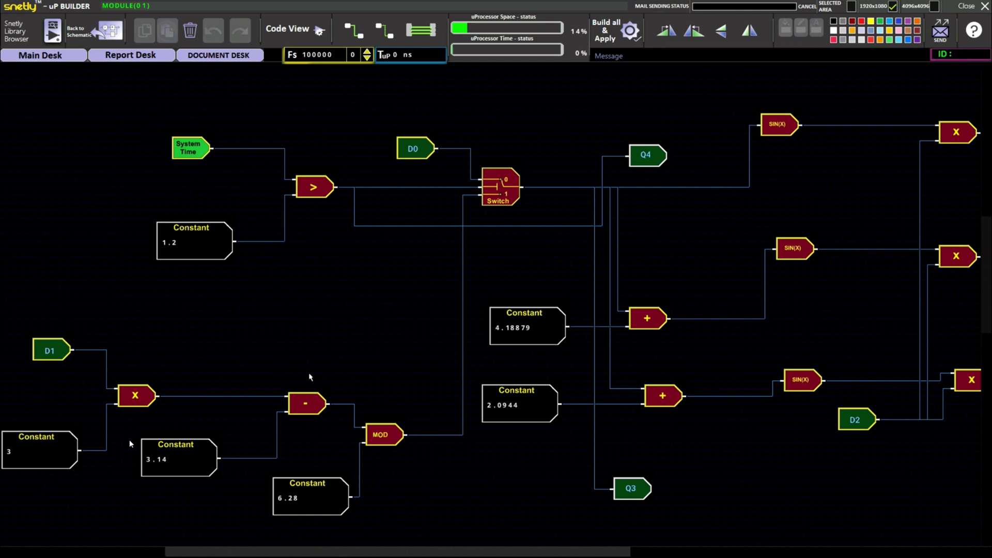
pyautogui.hscroll(5, 130, 443)
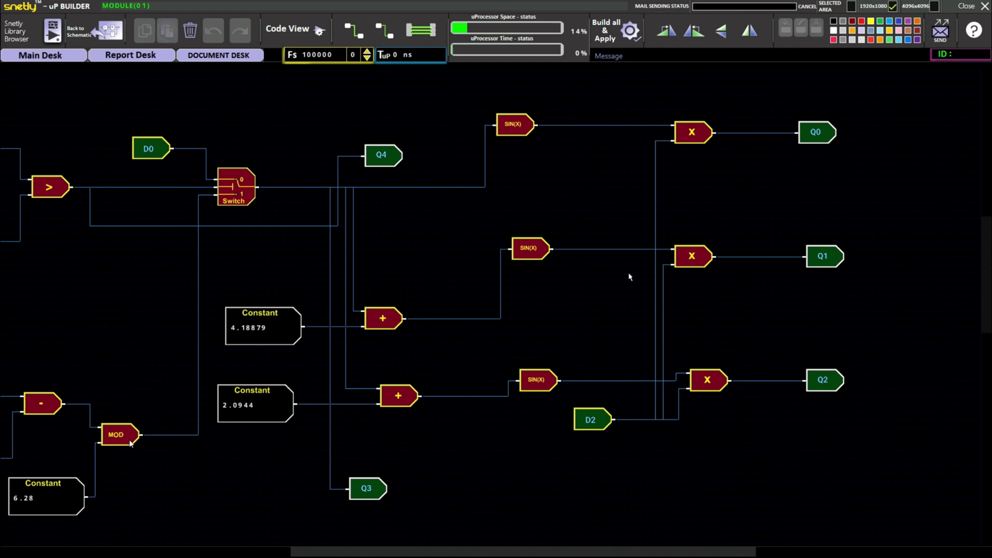
pyautogui.click(101, 32)
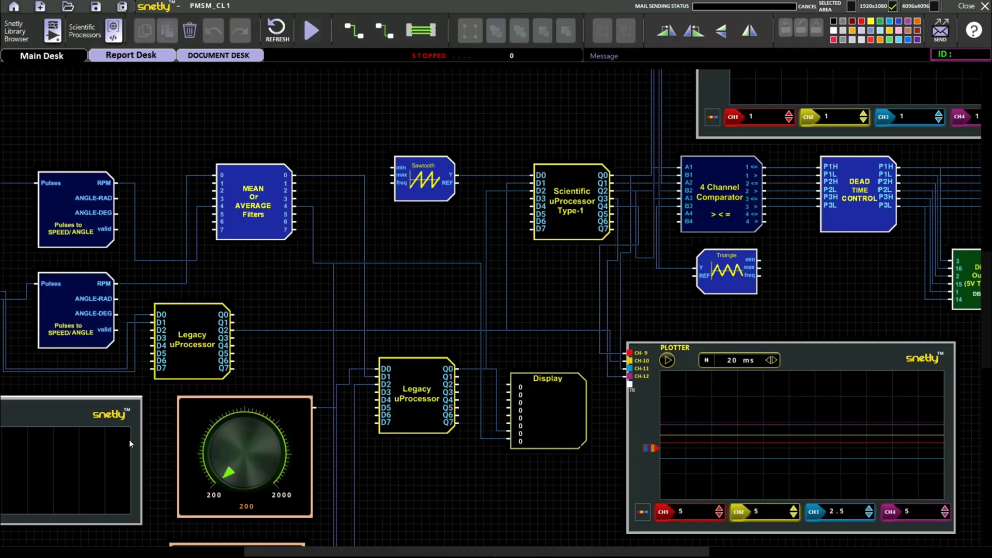
# Step: Review the comparator, dead time control and digital output stages, and start running the system
pyautogui.moveTo(502, 555); pyautogui.dragTo(559, 555)
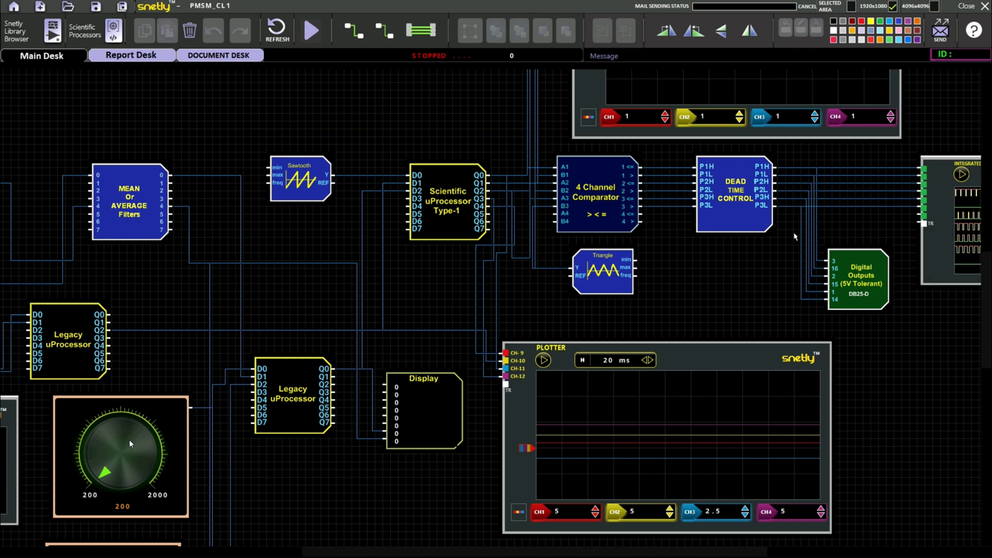
pyautogui.moveTo(622, 552); pyautogui.dragTo(661, 552)
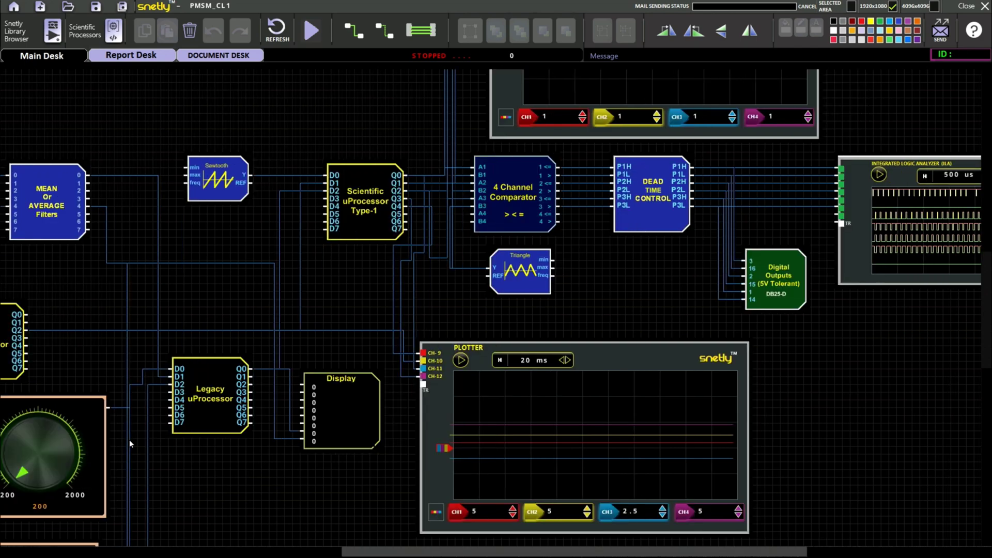
pyautogui.hscroll(5, 130, 443)
pyautogui.hscroll(-9, 130, 443)
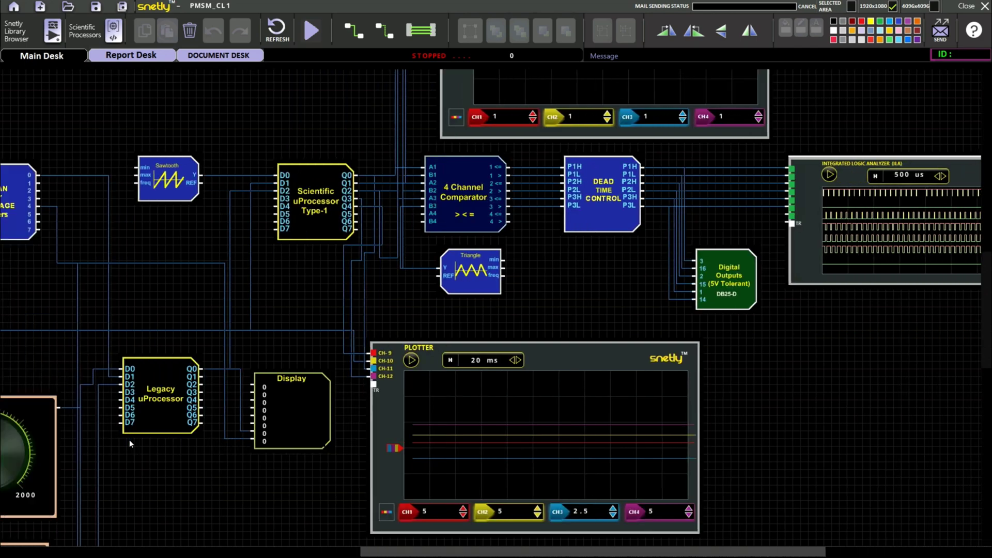
pyautogui.hscroll(-2, 130, 444)
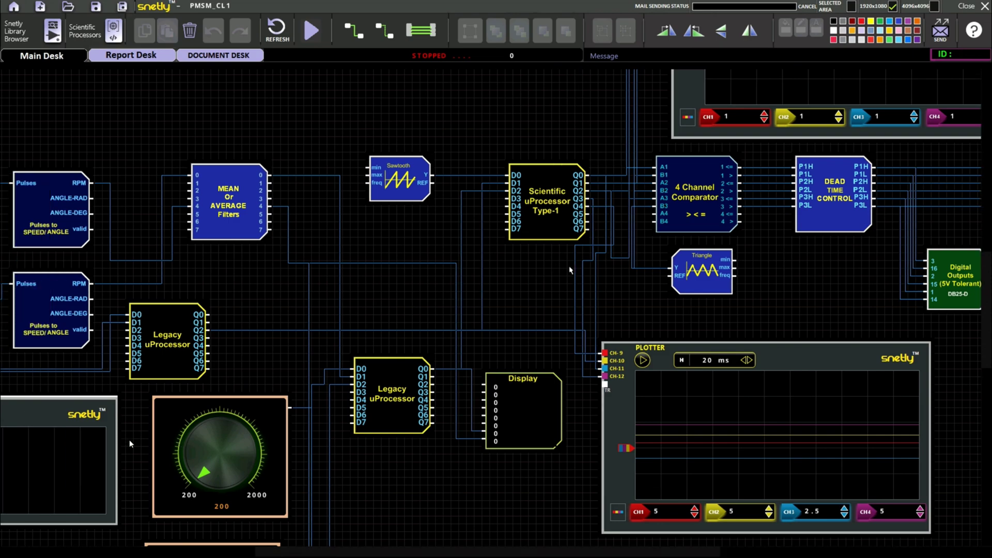
pyautogui.hscroll(-8, 130, 444)
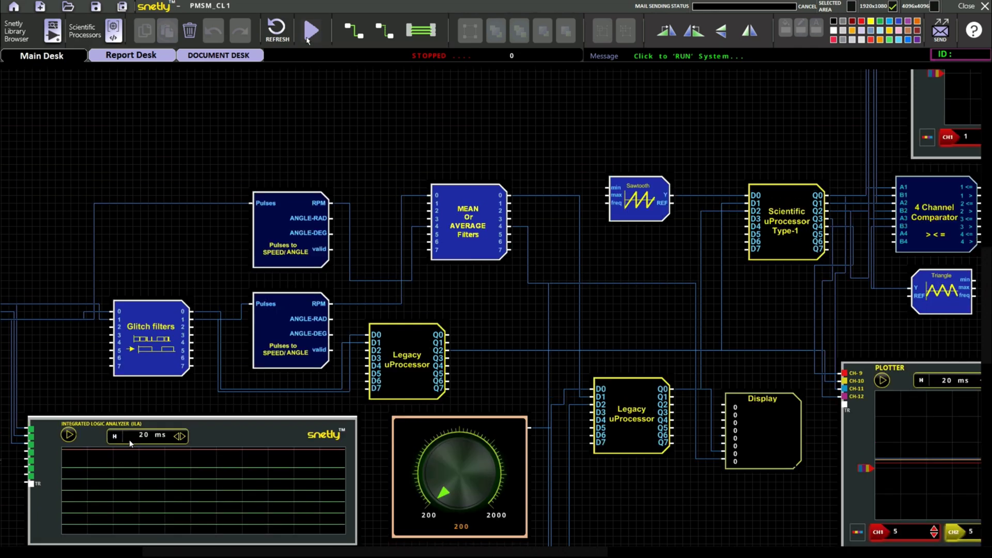
pyautogui.click(307, 40)
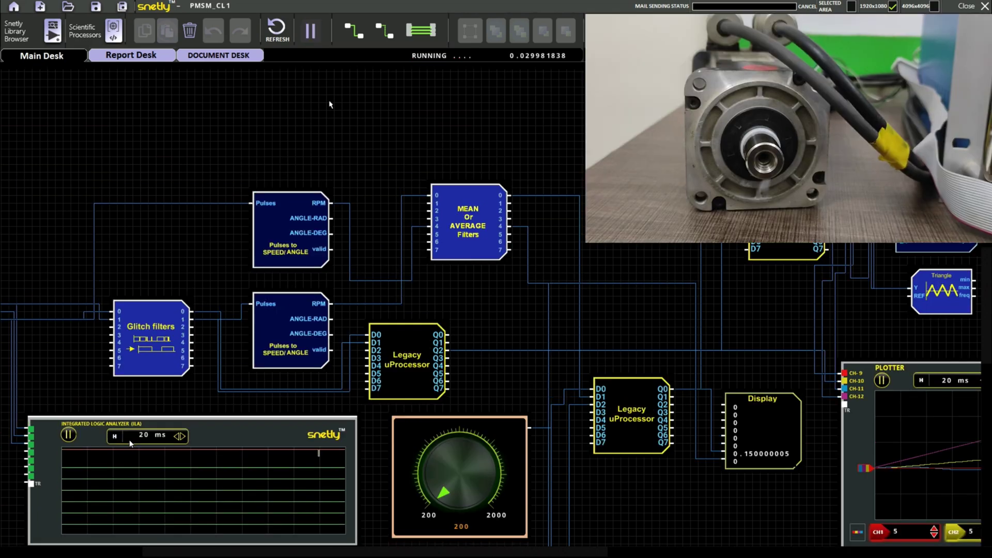
# Step: Raise the 200–2000 knob in stages to about 308, 1221 and 1720 while the system runs
pyautogui.moveTo(439, 503); pyautogui.dragTo(427, 431)
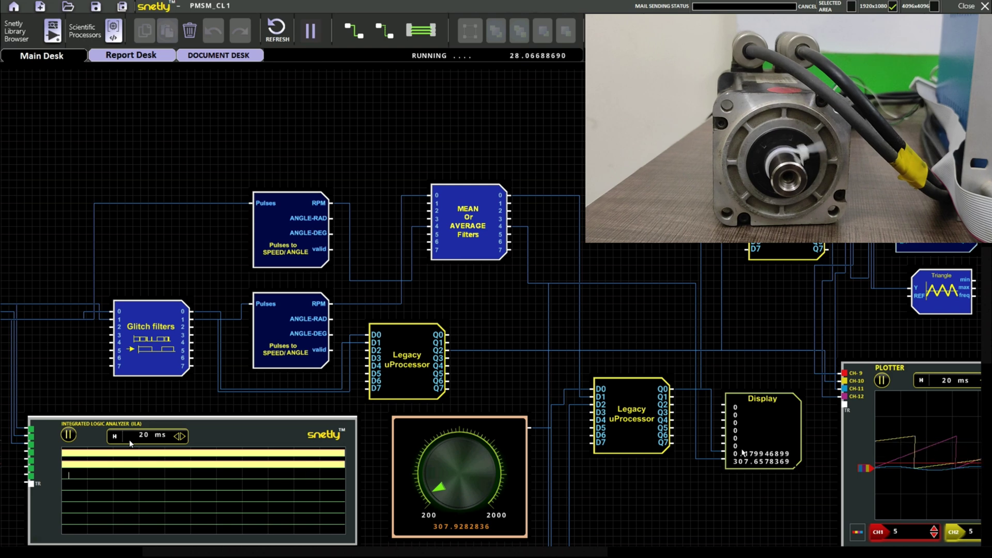
pyautogui.moveTo(437, 490); pyautogui.dragTo(467, 462)
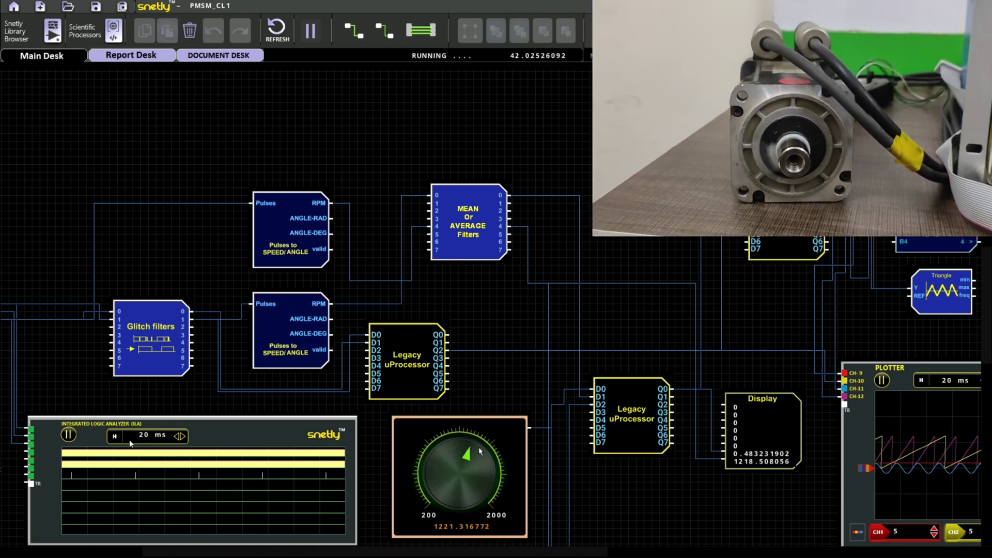
pyautogui.moveTo(471, 450); pyautogui.dragTo(498, 481)
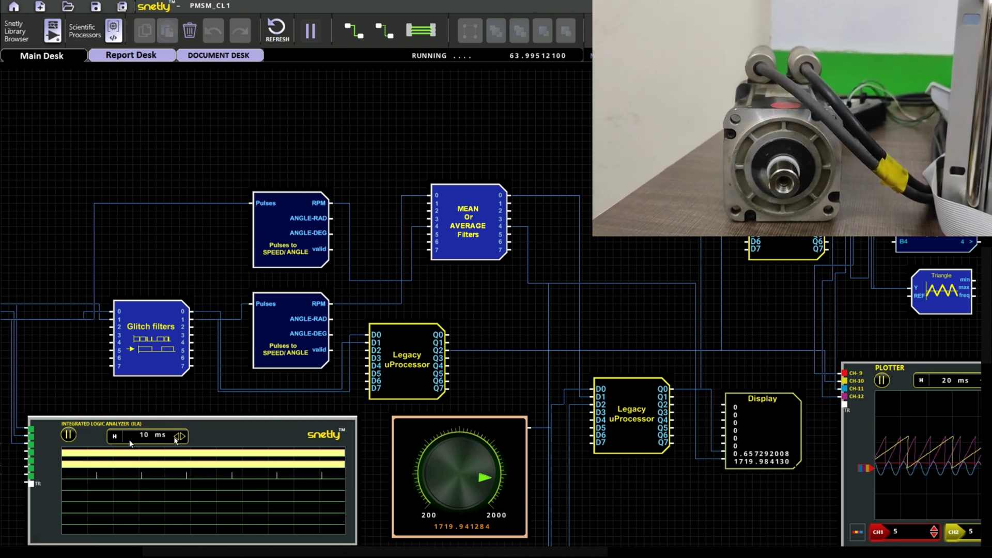
# Step: Shorten the encoder-input logic analyzer's time base to 20 us, resume its paused capture, and set the time base to 50 ms
pyautogui.click(177, 437)
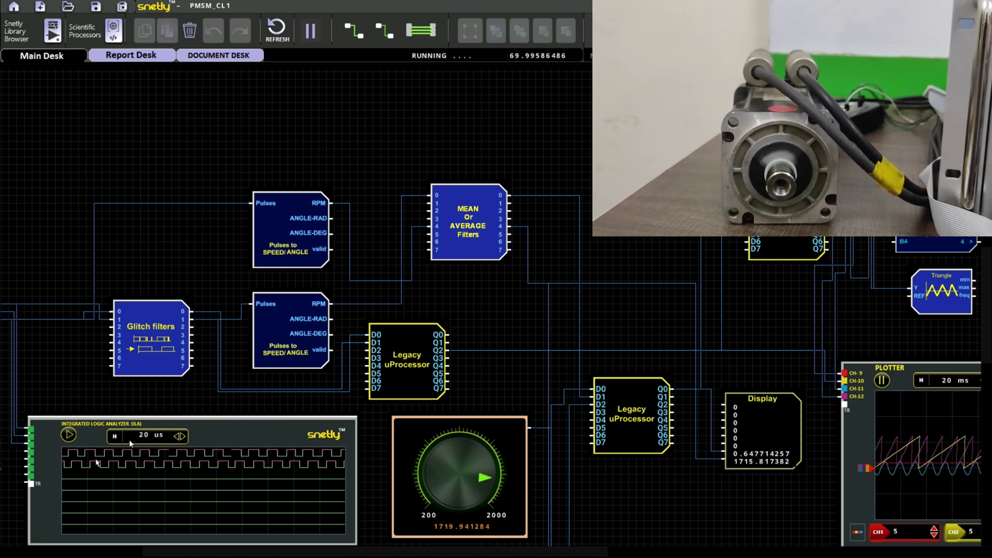
pyautogui.click(69, 435)
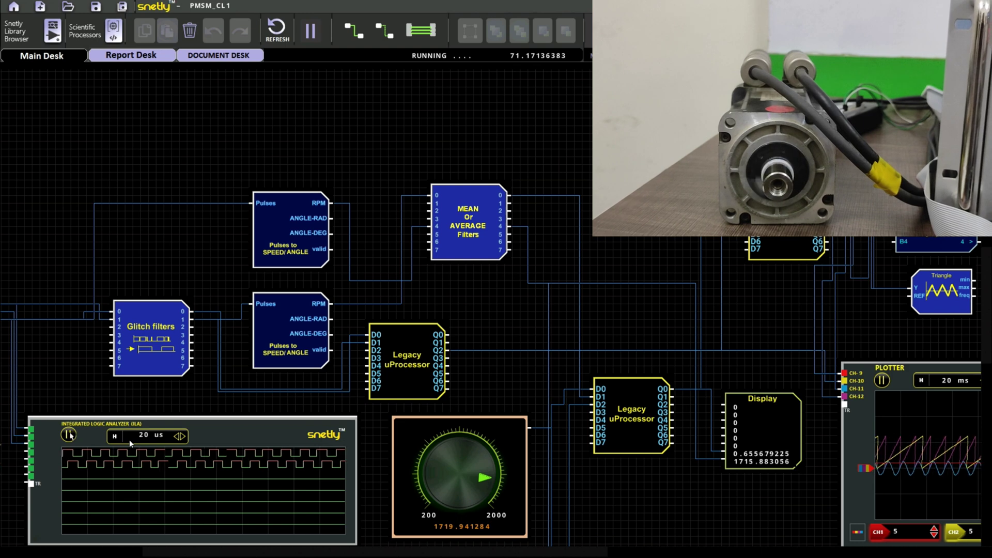
pyautogui.click(183, 437)
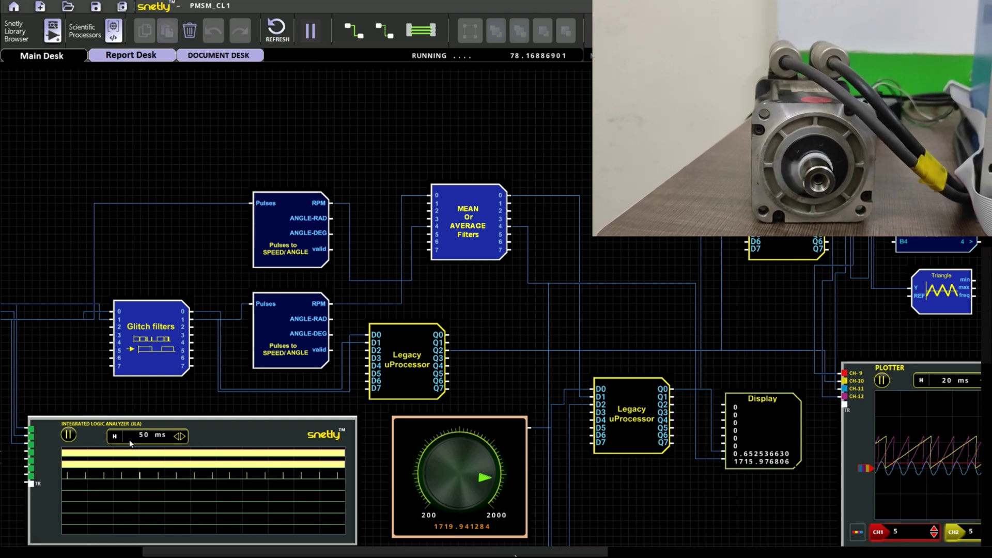
# Step: Pause the plotter that shows channels 9 to 12
pyautogui.moveTo(515, 554); pyautogui.dragTo(665, 542)
pyautogui.click(493, 380)
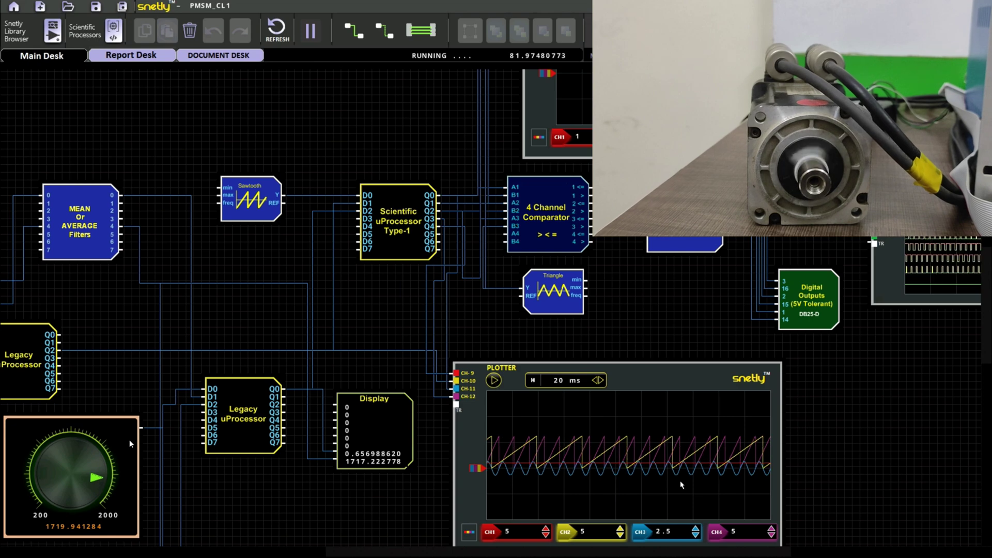
# Step: Lower the 200–2000 knob in stages to about 1437, 1156, 610 and 537, and raise it to about 1599
pyautogui.scroll(-5, 131, 444)
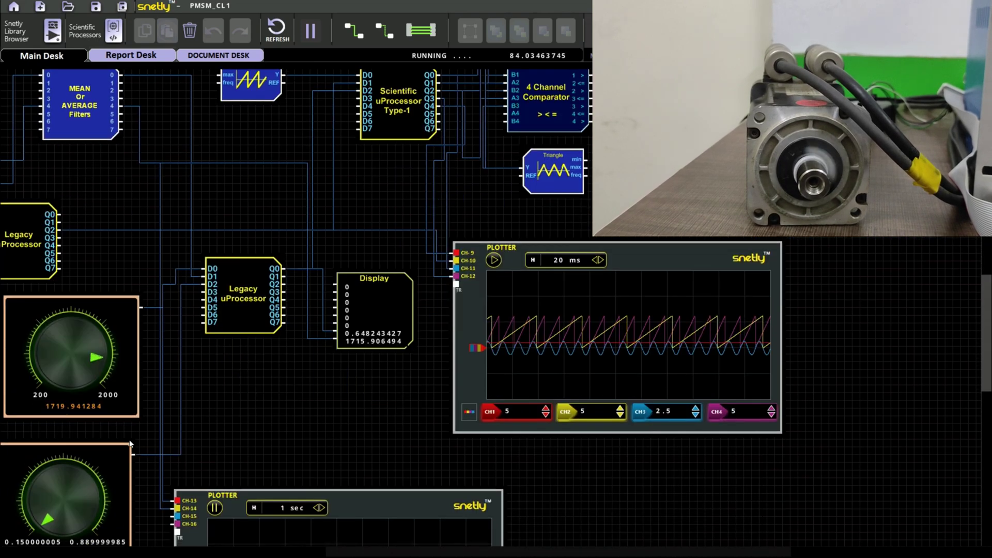
pyautogui.scroll(-1, 131, 444)
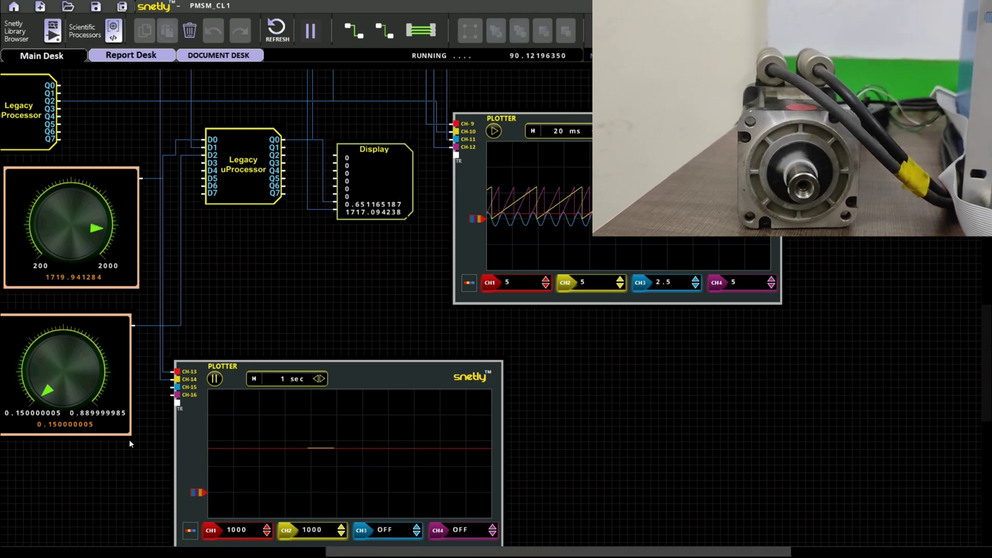
pyautogui.hscroll(-1, 131, 444)
pyautogui.hscroll(-1, 131, 443)
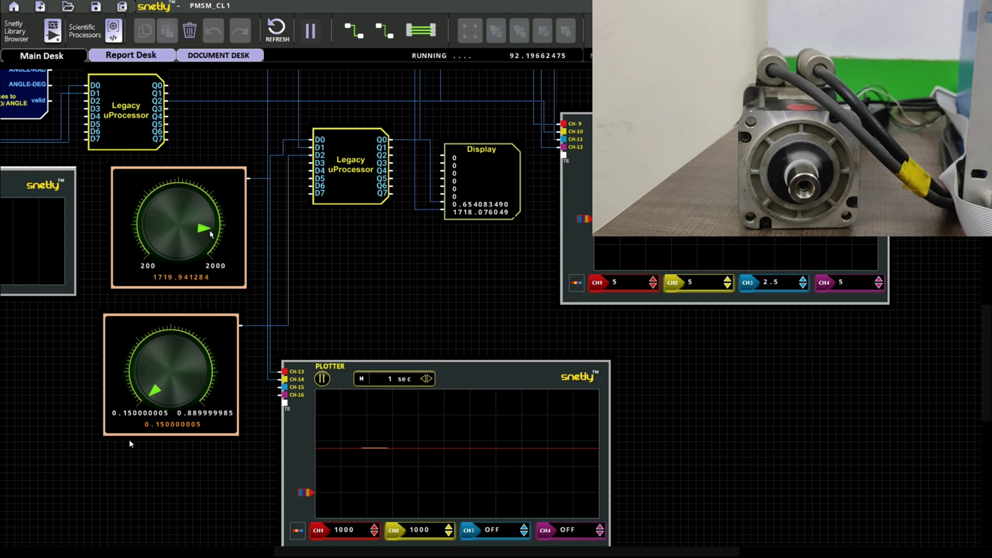
pyautogui.scroll(-8, 211, 234)
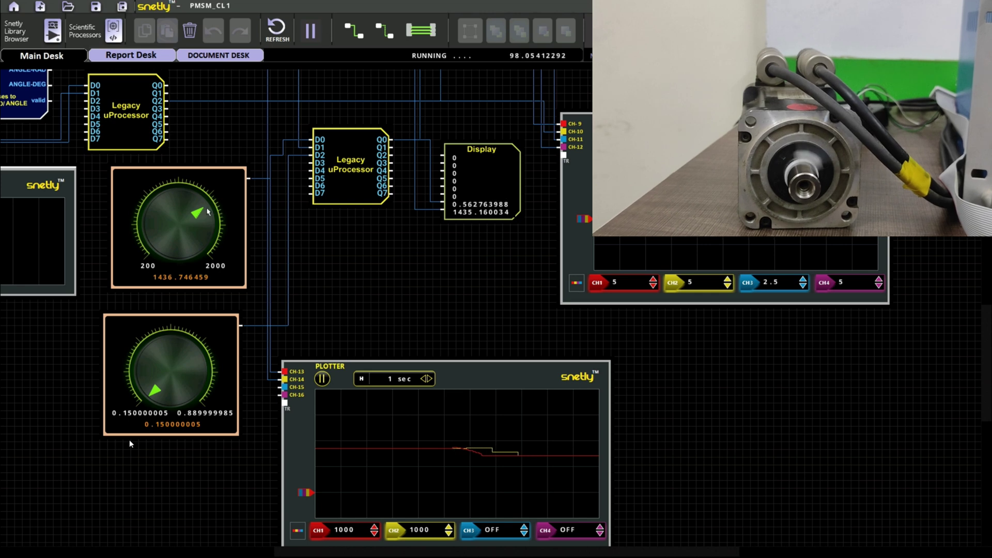
pyautogui.scroll(-8, 209, 212)
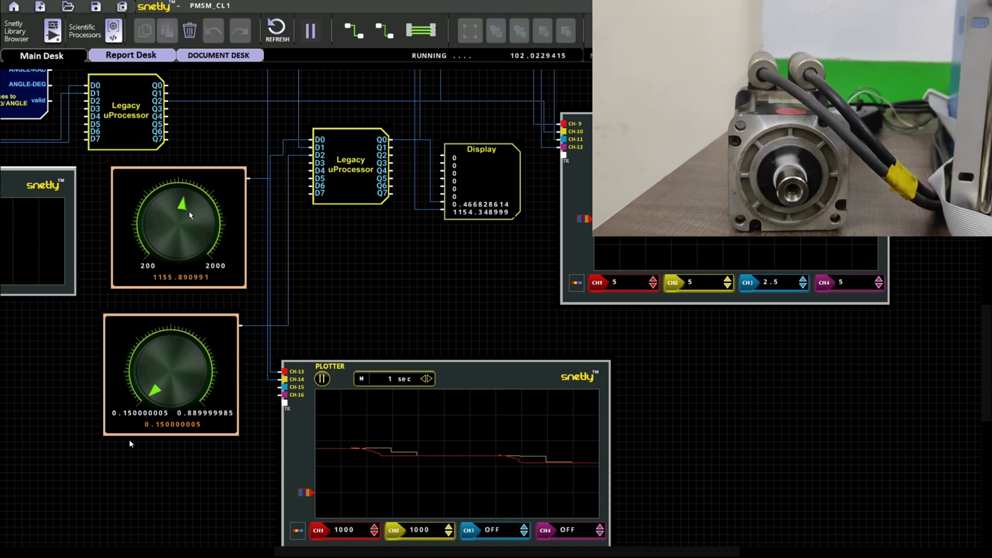
pyautogui.moveTo(190, 216); pyautogui.dragTo(160, 223)
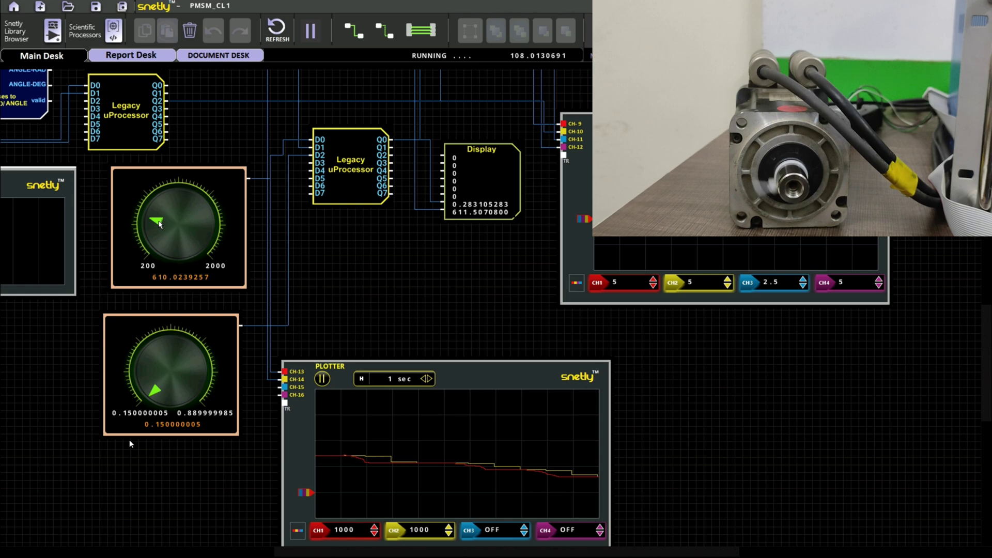
pyautogui.moveTo(159, 223); pyautogui.dragTo(160, 229)
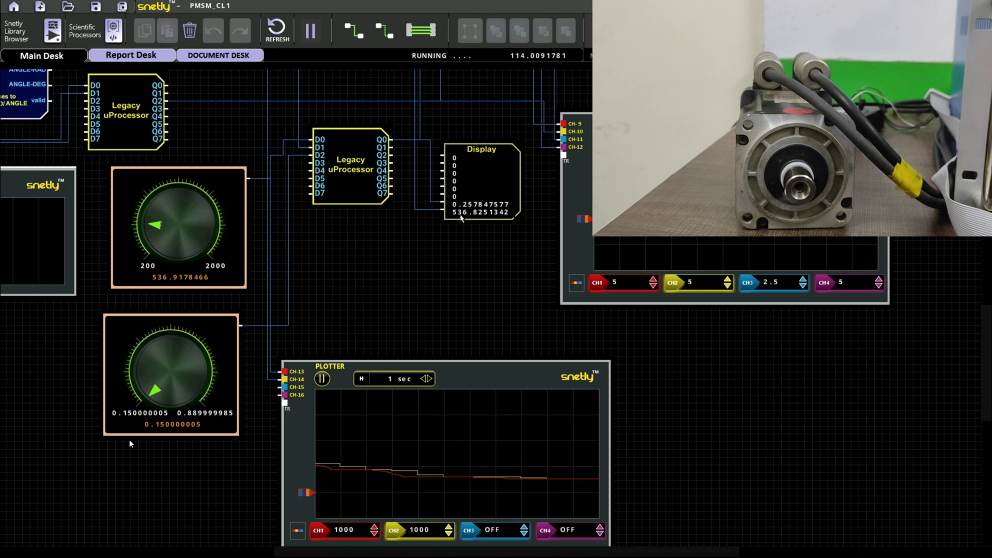
pyautogui.moveTo(154, 228); pyautogui.dragTo(207, 225)
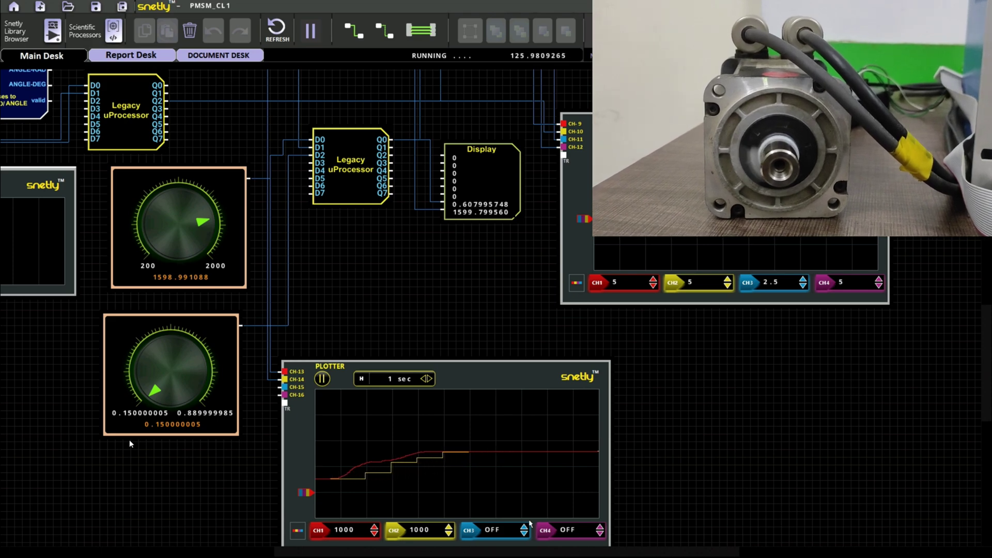
# Step: Shorten the digital storage oscilloscope's time base in stages to 10 ms, 1 ms and 500 us
pyautogui.scroll(2, 130, 444)
pyautogui.scroll(3, 129, 444)
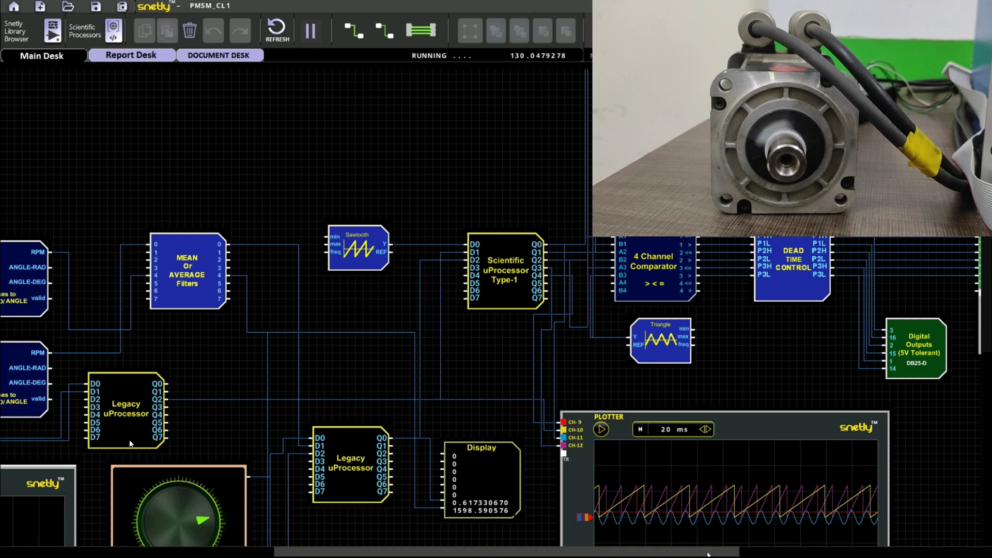
pyautogui.hscroll(5, 702, 546)
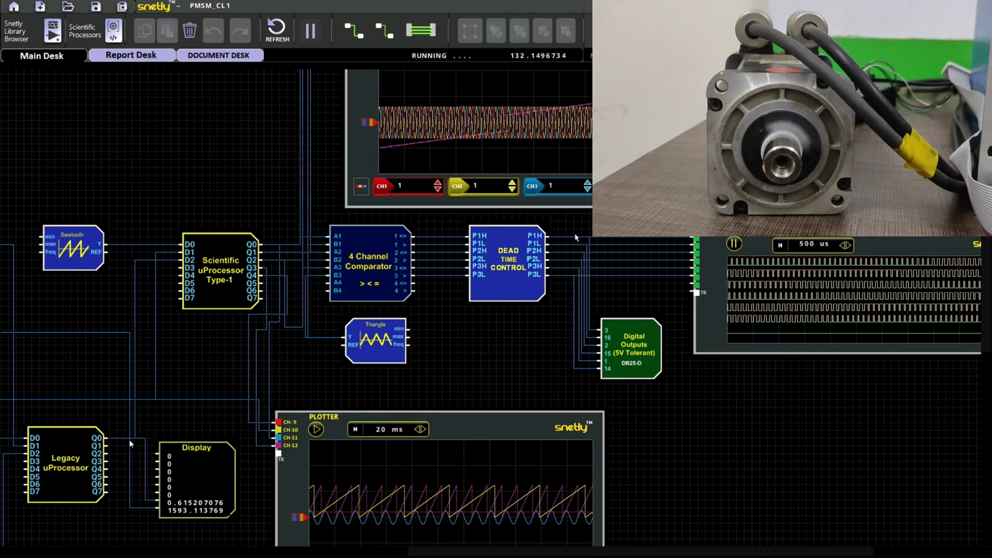
pyautogui.scroll(2, 474, 198)
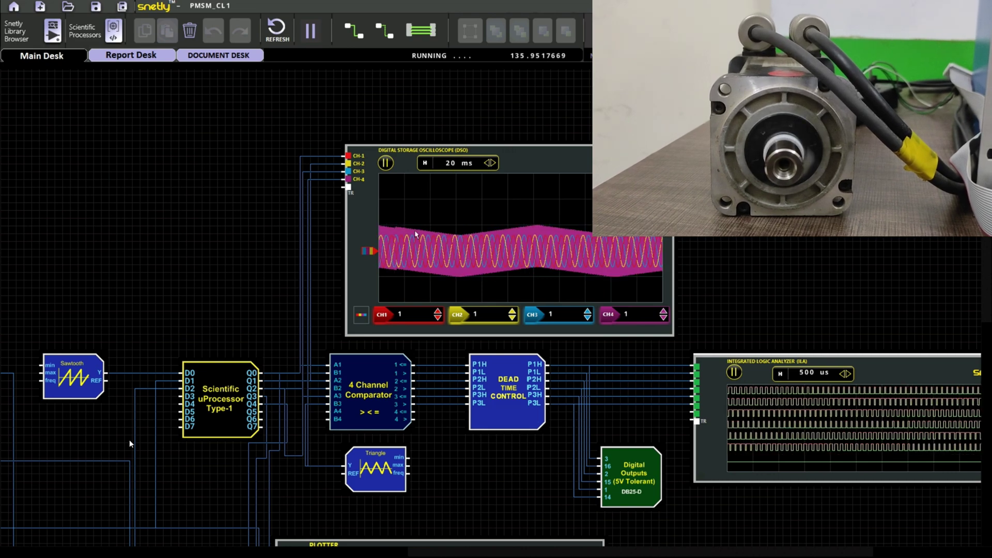
pyautogui.click(487, 163)
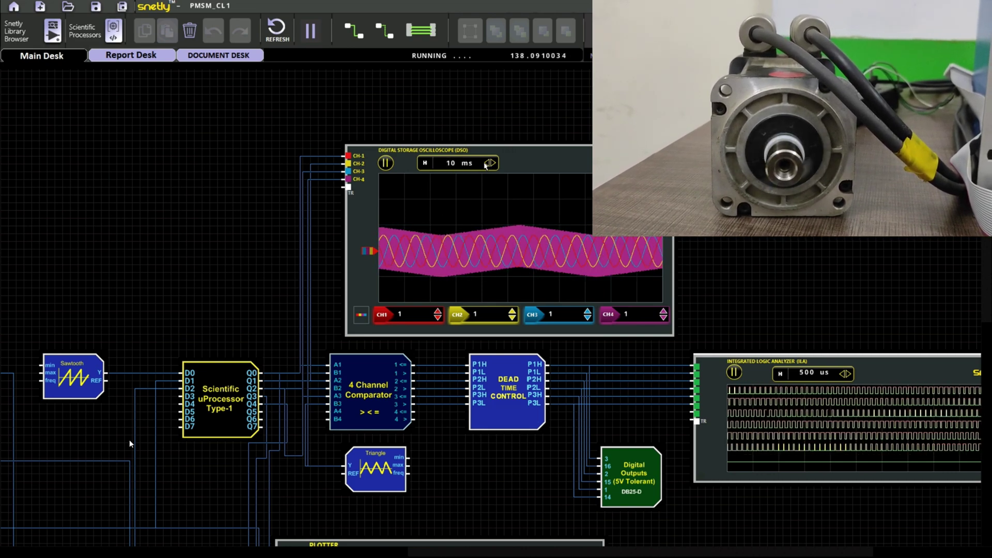
pyautogui.click(487, 163)
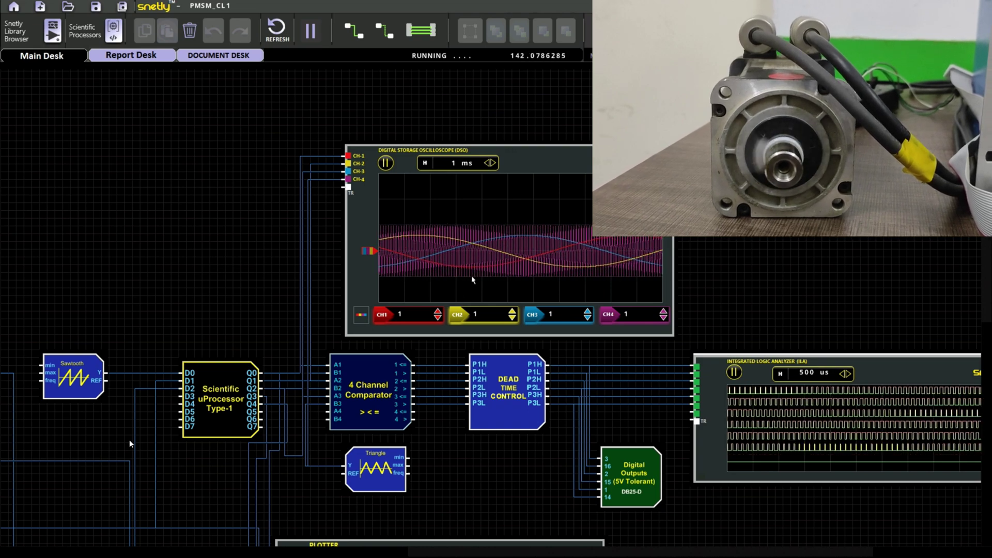
pyautogui.click(488, 163)
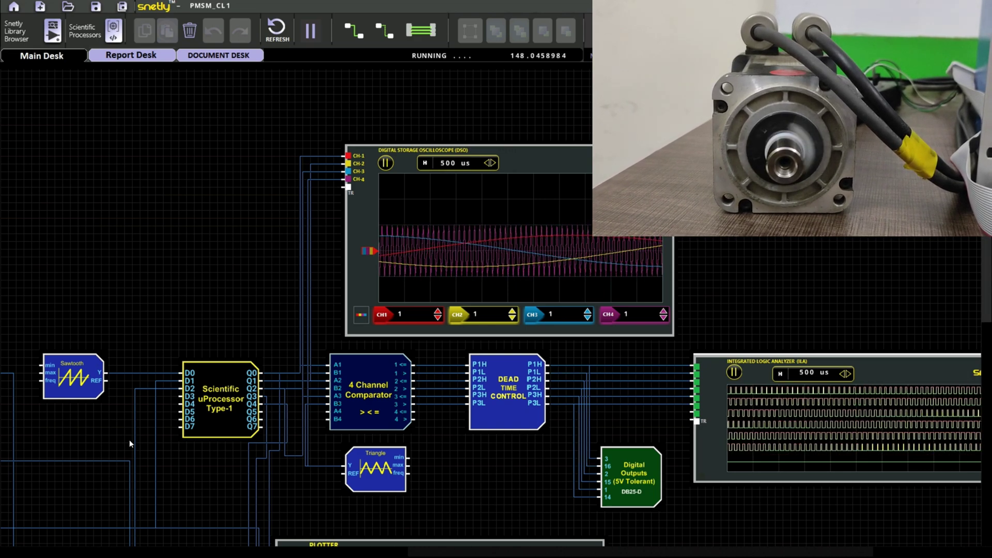
# Step: Raise the 200–2000 knob to about 1981 and on to its maximum of 2000
pyautogui.scroll(-2, 872, 390)
pyautogui.scroll(-10, 131, 444)
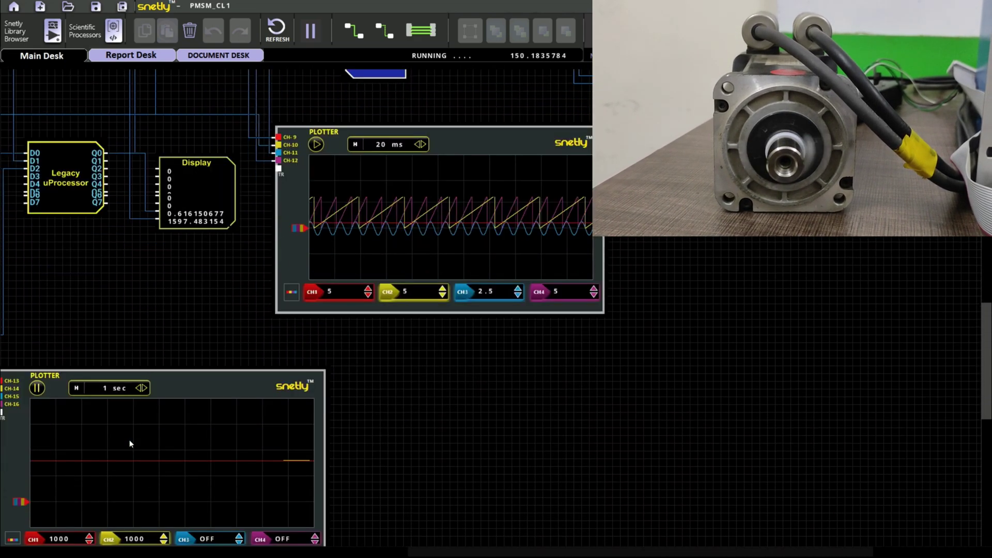
pyautogui.hscroll(-8, 131, 444)
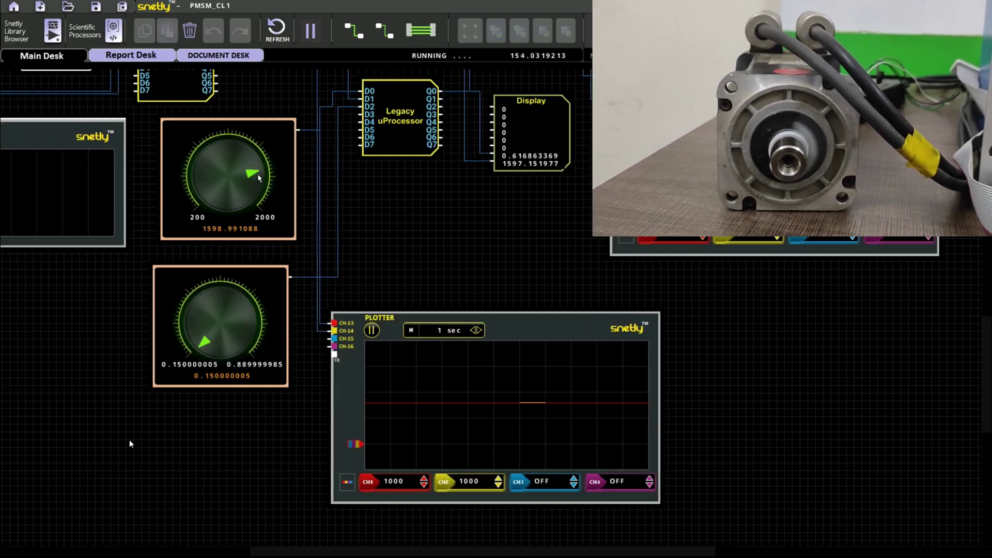
pyautogui.moveTo(260, 178); pyautogui.dragTo(253, 201)
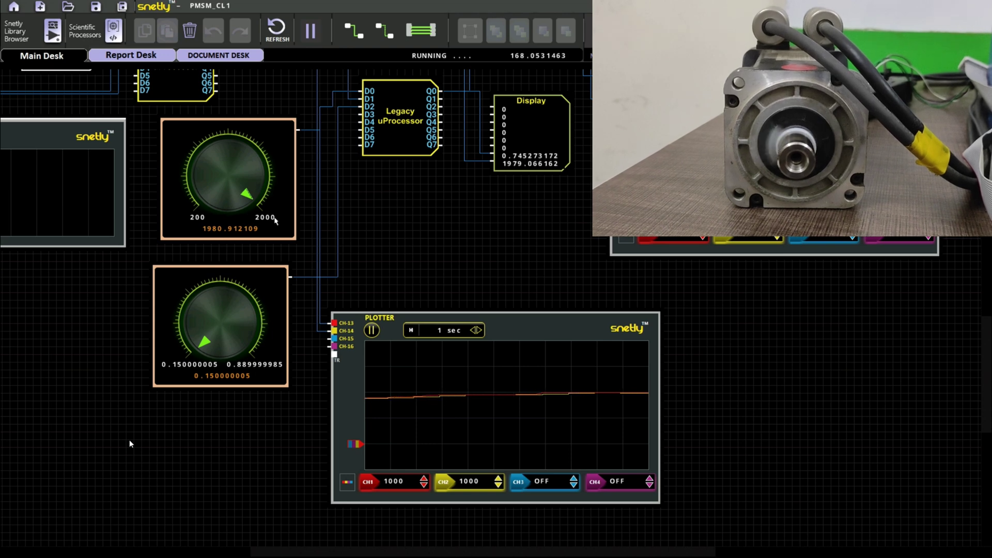
pyautogui.moveTo(261, 212); pyautogui.dragTo(259, 214)
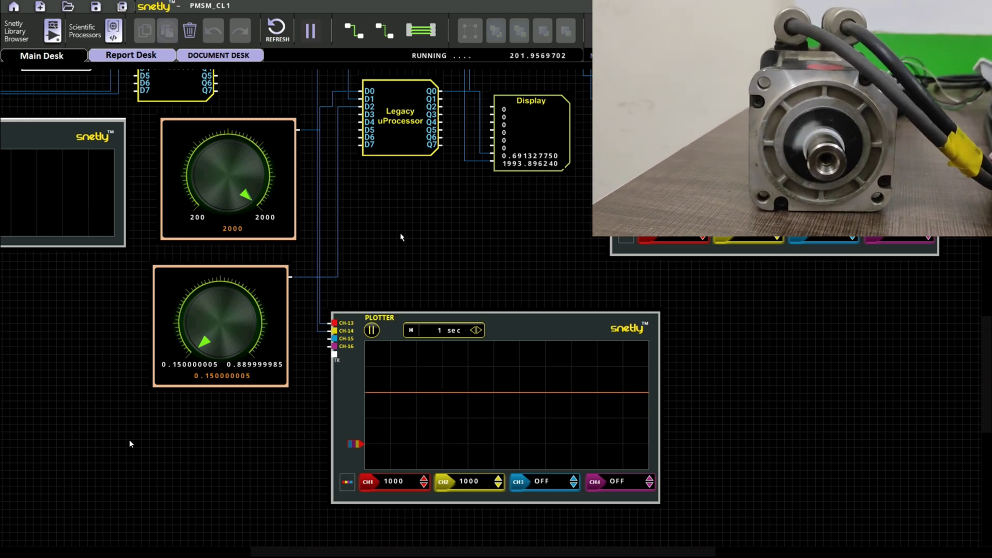
# Step: Lower the 200–2000 knob in stages to about 1396, 784 and 357
pyautogui.moveTo(258, 209); pyautogui.dragTo(253, 160)
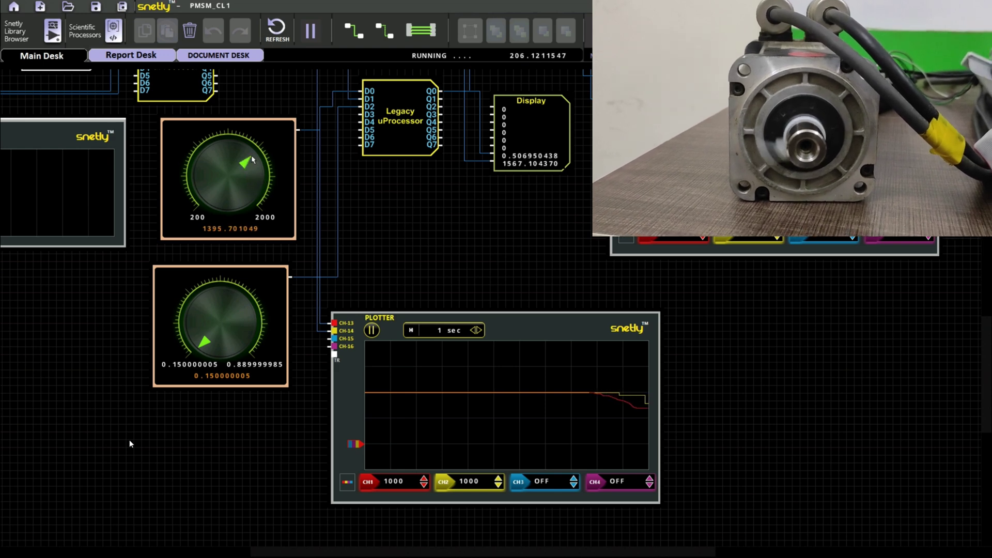
pyautogui.moveTo(252, 158); pyautogui.dragTo(211, 162)
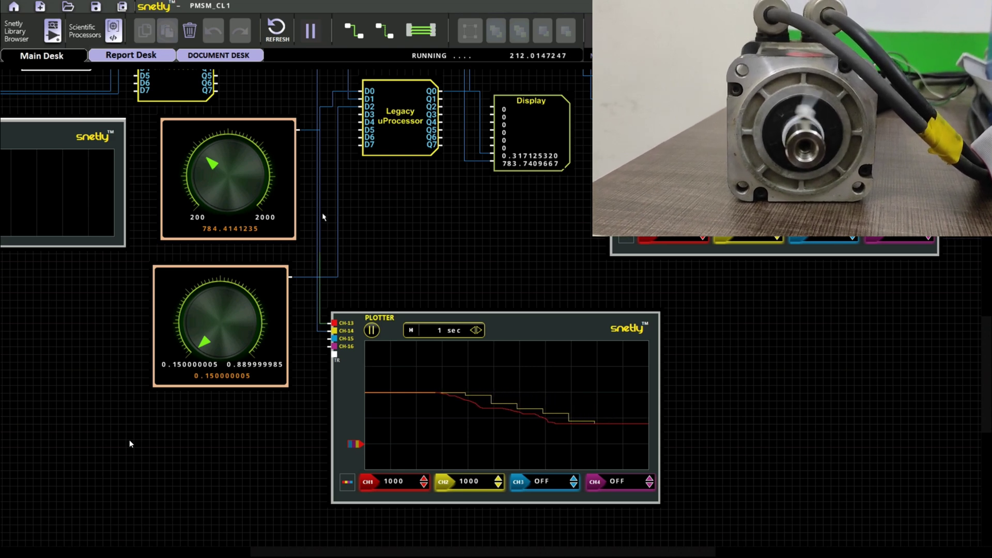
pyautogui.moveTo(212, 164); pyautogui.dragTo(199, 194)
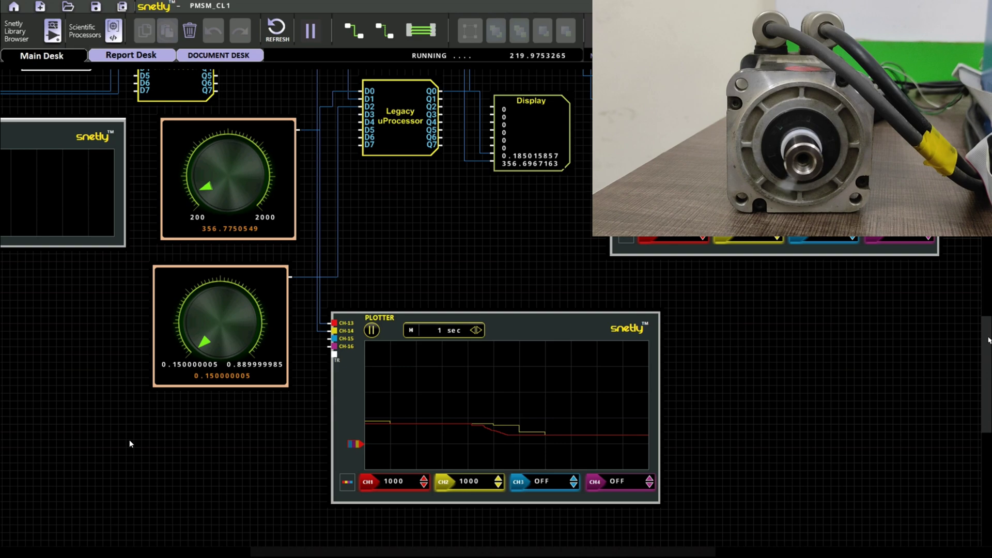
# Step: Turn off channel 4 of the digital storage oscilloscope and lengthen its time base
pyautogui.scroll(10, 988, 340)
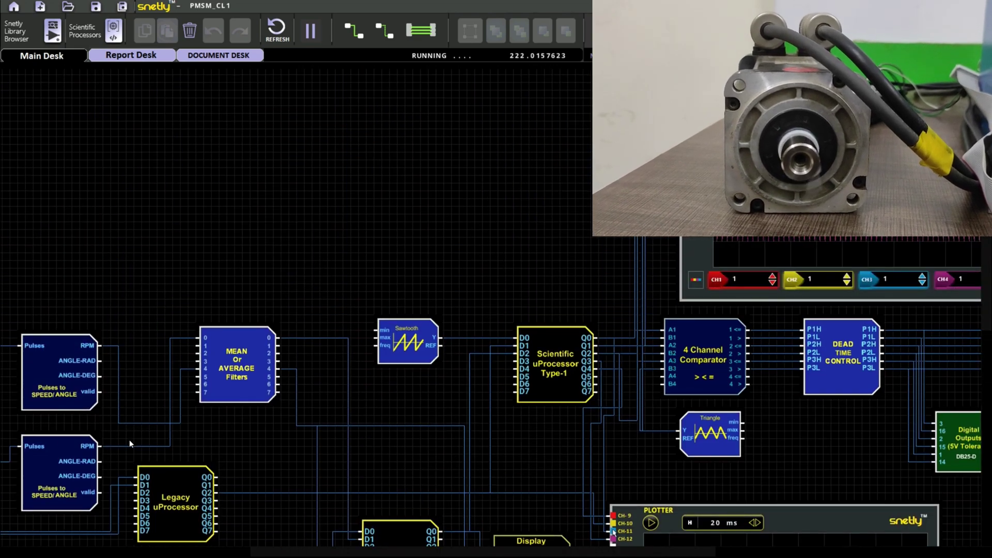
pyautogui.hscroll(5, 130, 444)
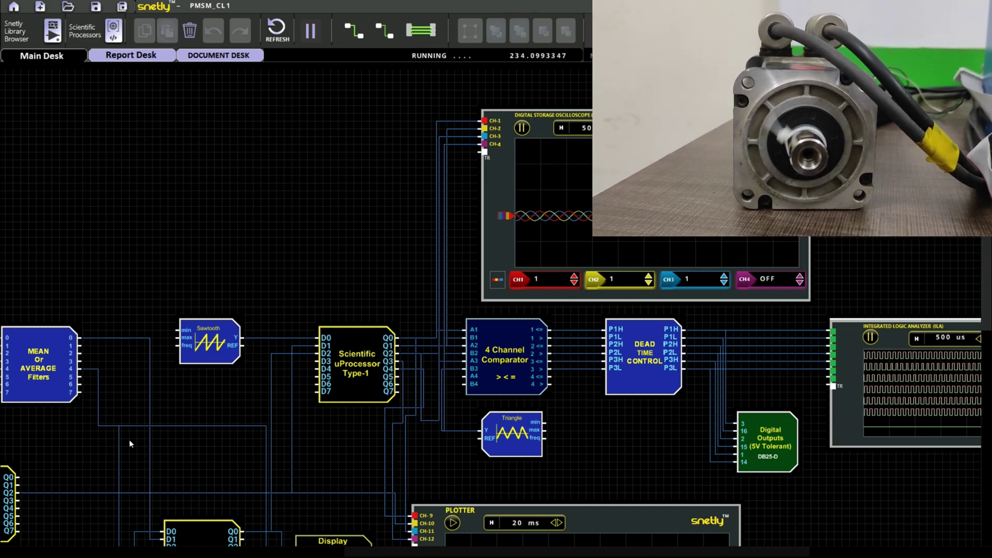
# Step: Raise the 200–2000 knob to about 1719 and check the three phase waveforms on the oscilloscope
pyautogui.scroll(-3, 129, 444)
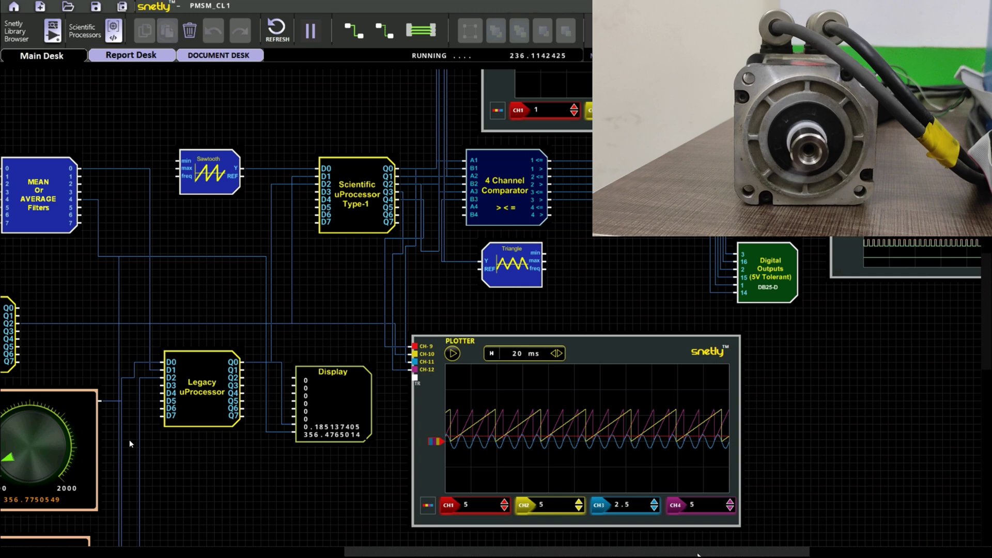
pyautogui.moveTo(698, 554); pyautogui.dragTo(617, 555)
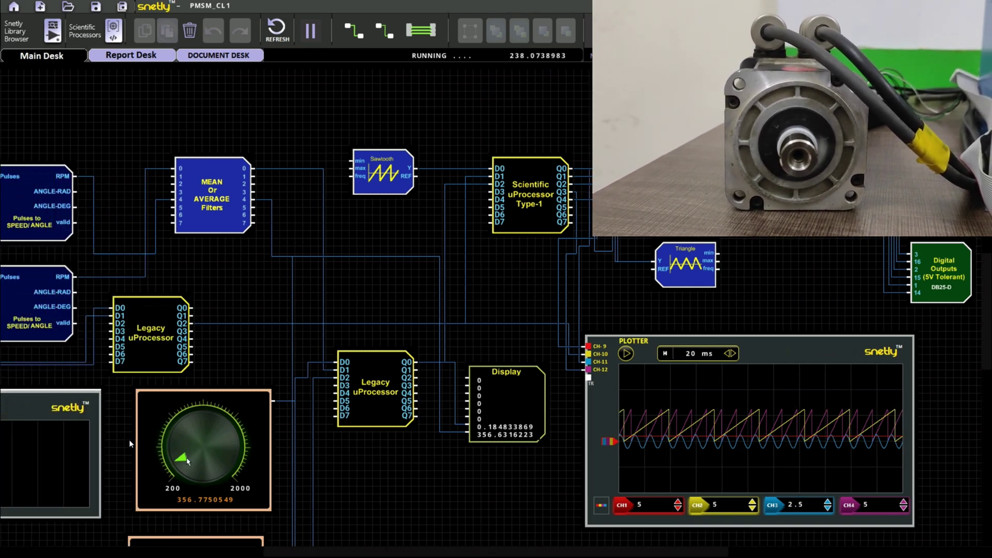
pyautogui.moveTo(187, 461); pyautogui.dragTo(228, 451)
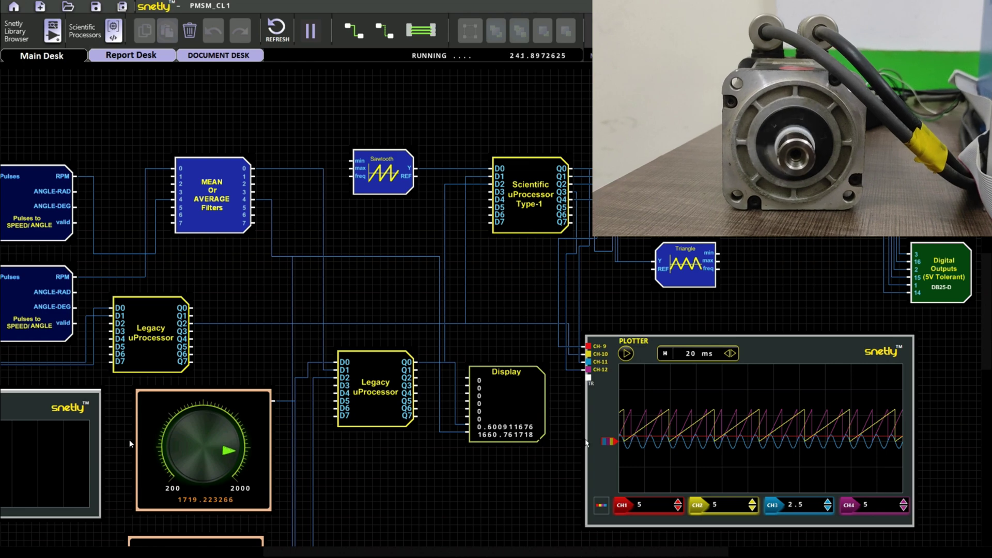
pyautogui.scroll(3, 874, 247)
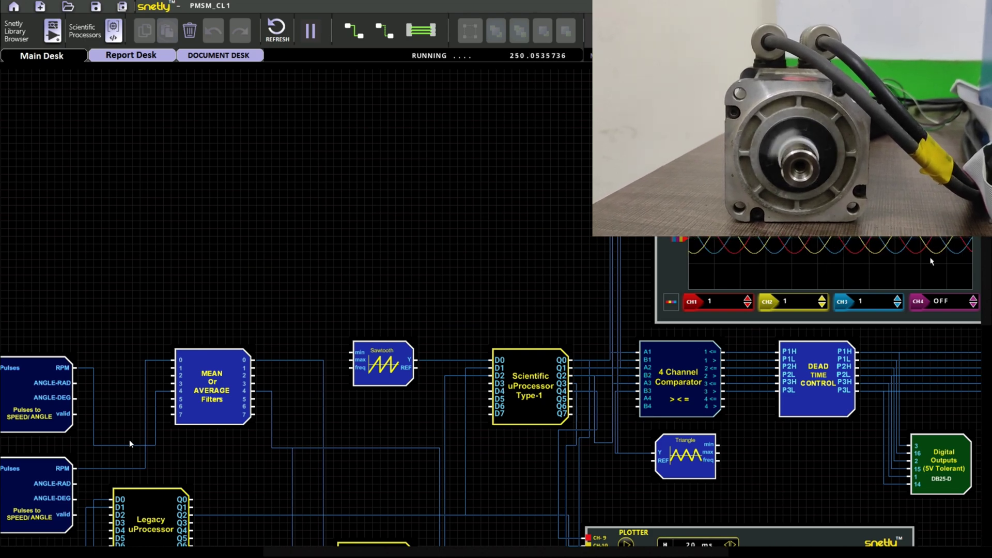
# Step: Raise the 200–2000 knob to 2000 and check the oscilloscope waveforms at that speed
pyautogui.scroll(-3, 412, 447)
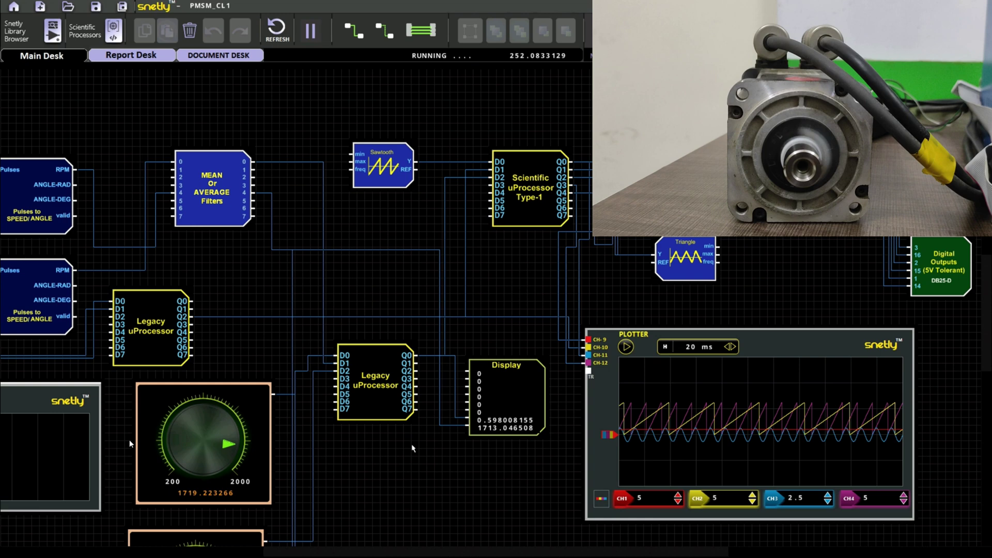
pyautogui.moveTo(250, 445); pyautogui.dragTo(225, 469)
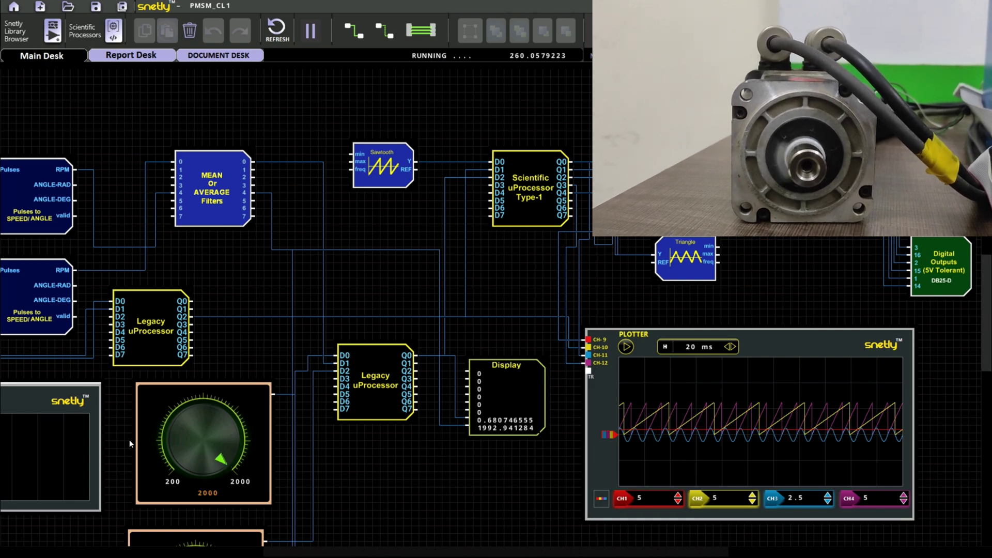
pyautogui.scroll(3, 987, 306)
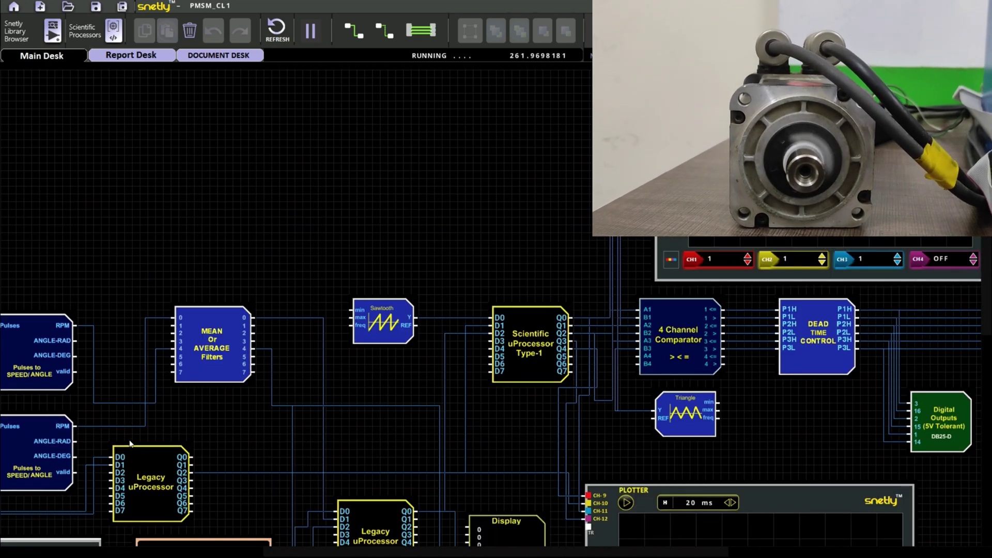
# Step: Lower the 200–2000 knob to about 1884 and 1049, and check the encoder-input logic analyzer
pyautogui.scroll(-3, 130, 444)
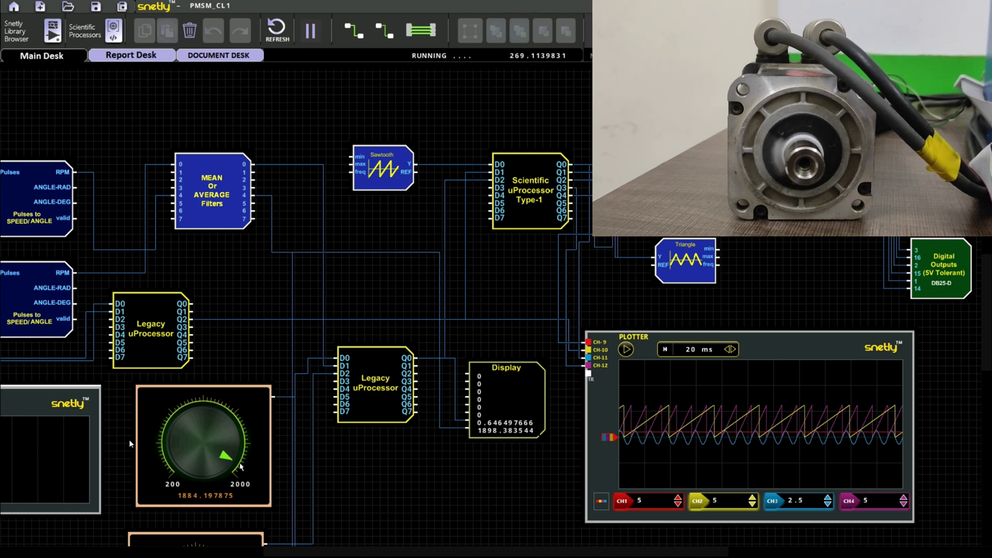
pyautogui.moveTo(240, 467); pyautogui.dragTo(202, 435)
pyautogui.moveTo(357, 552); pyautogui.dragTo(192, 553)
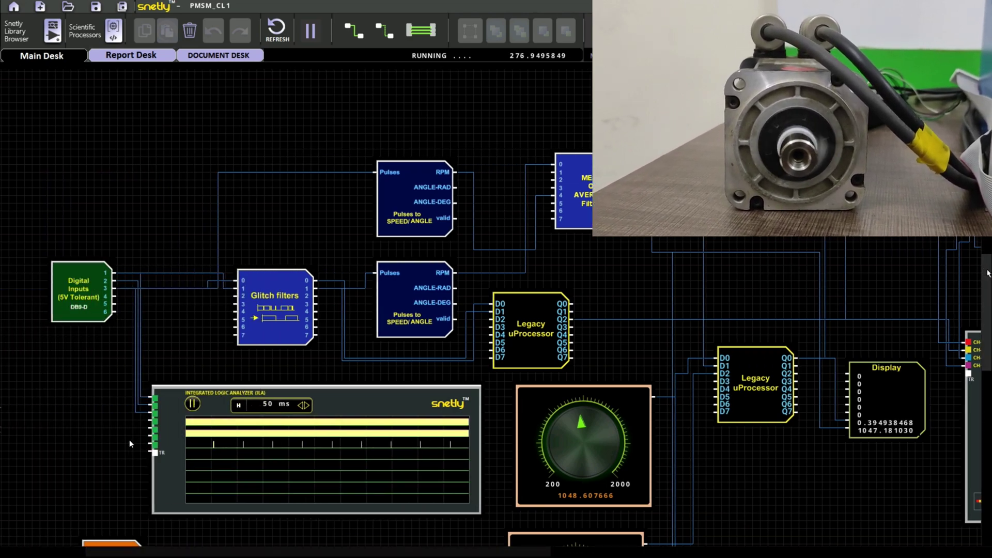
pyautogui.scroll(-3, 925, 297)
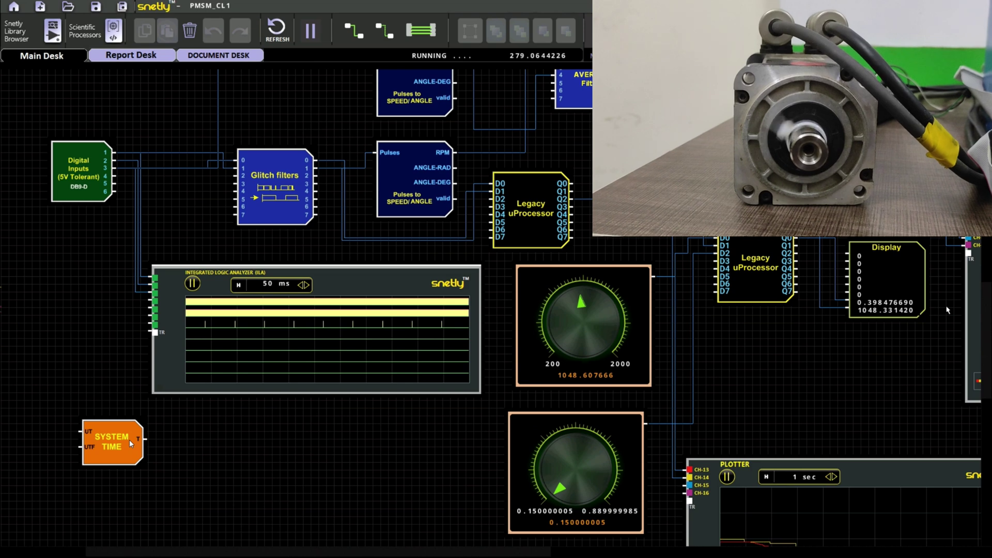